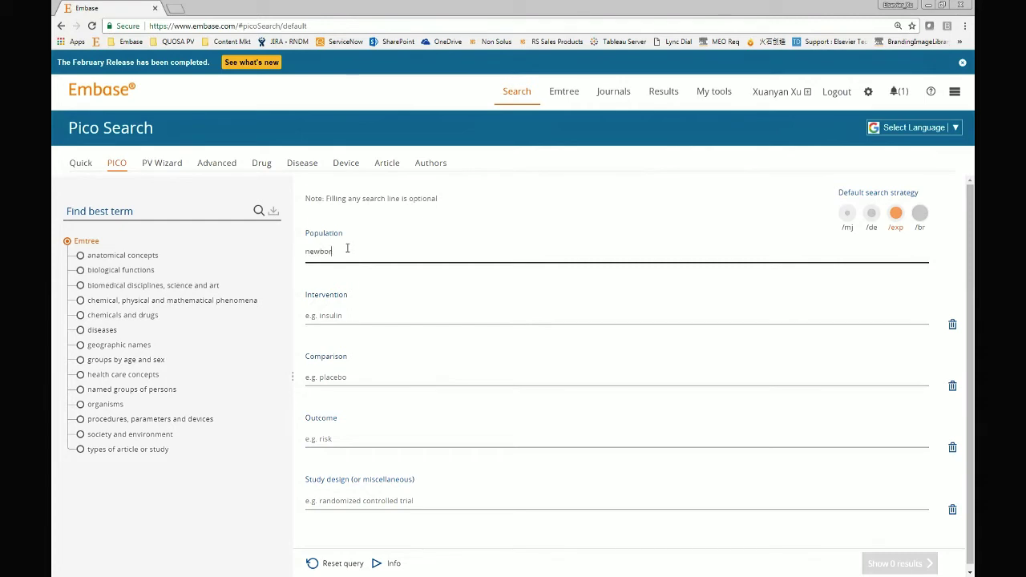
# Look up "newborn infant" in Population, add its preferred Emtree term newborn, and review that term's scope note and synonyms.
pyautogui.write('n infan')
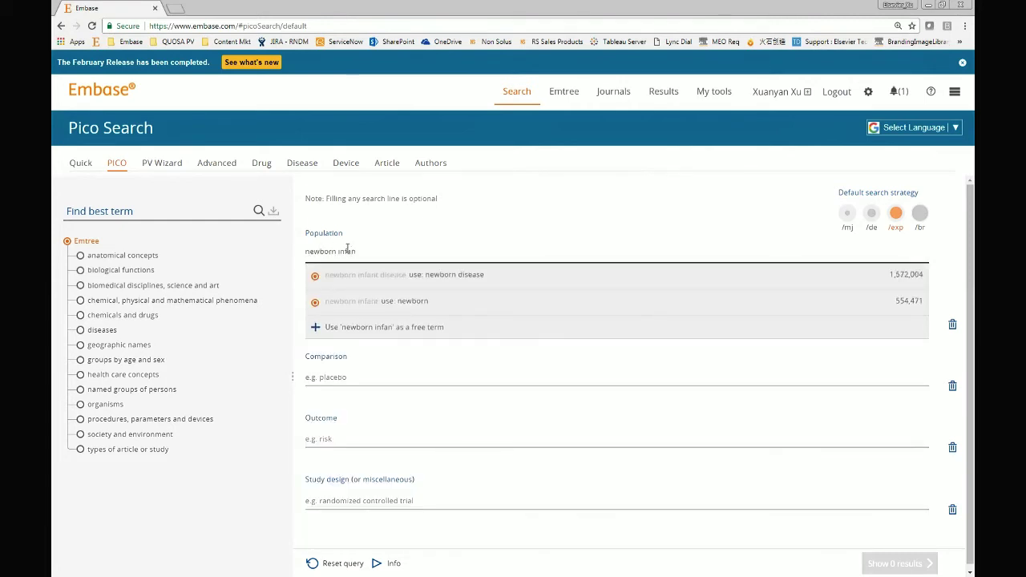
pyautogui.click(377, 309)
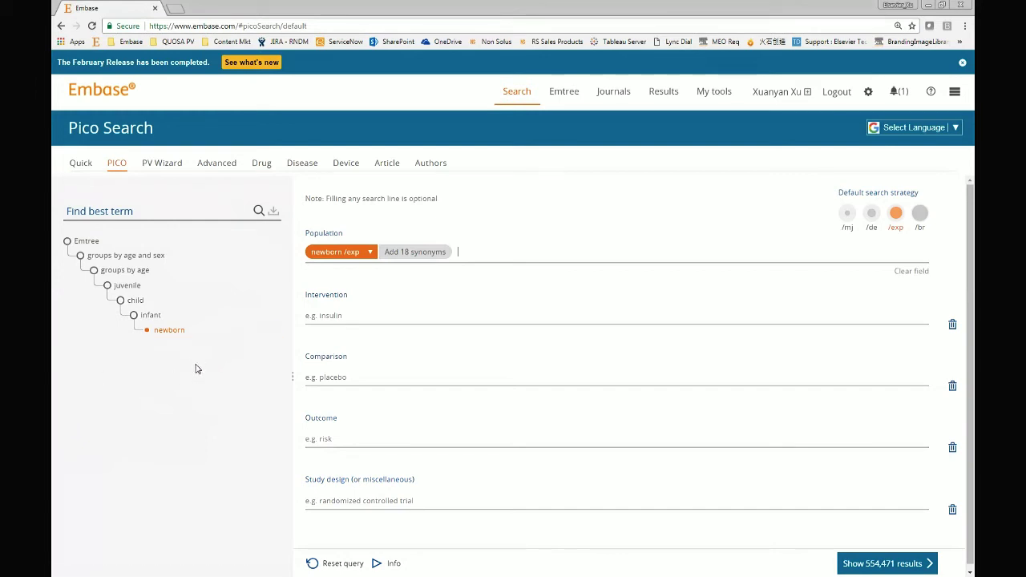
pyautogui.moveTo(183, 331)
pyautogui.click(274, 331)
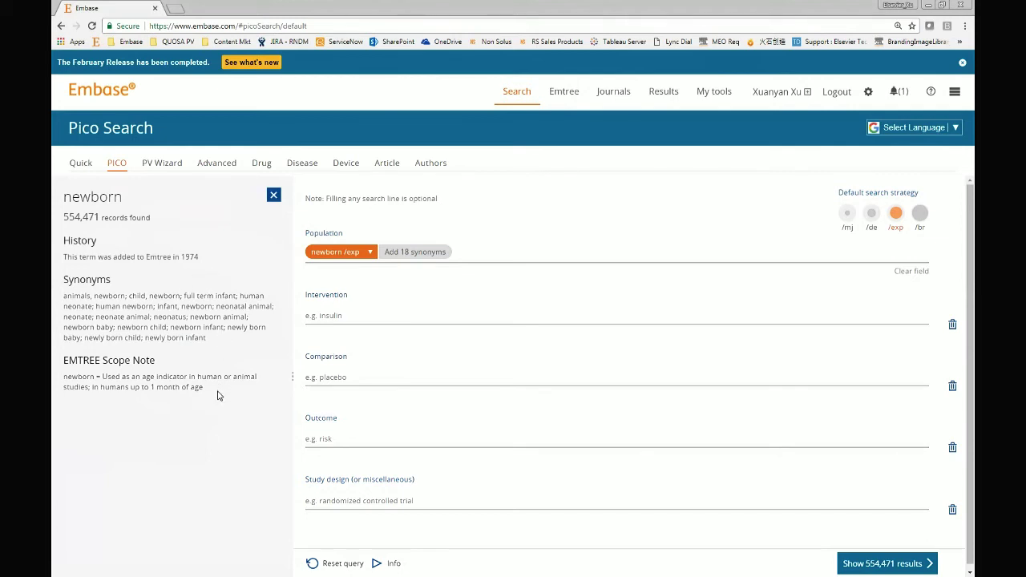
pyautogui.click(274, 196)
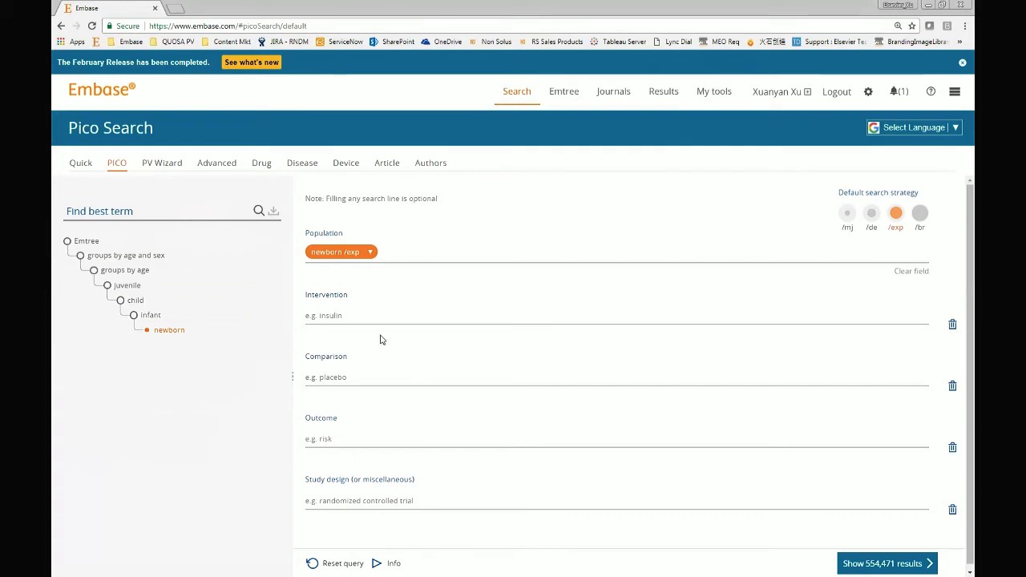
# Add all synonyms of the newborn term to the Population query and look through the synonym list.
pyautogui.click(369, 253)
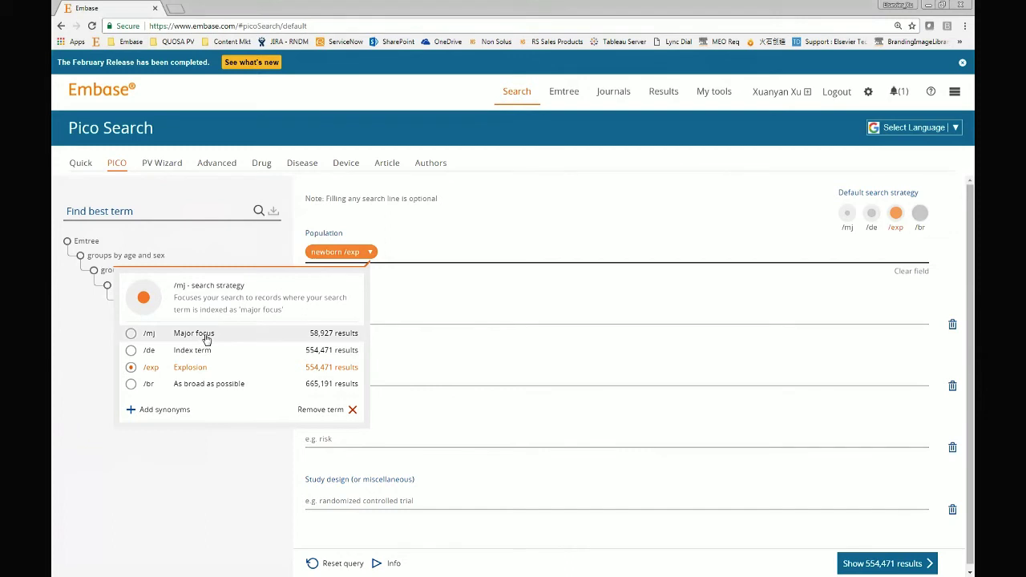
pyautogui.click(163, 411)
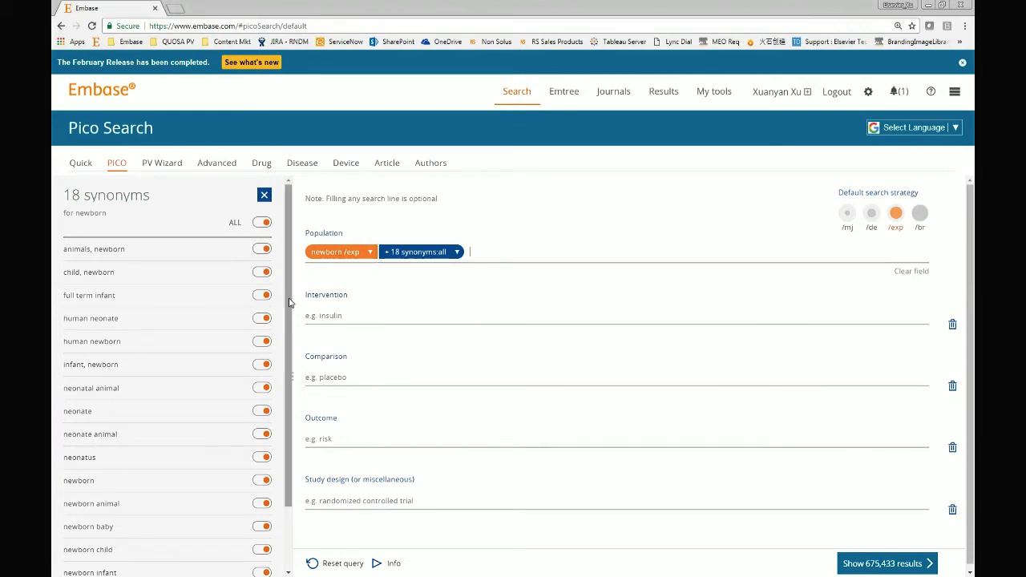
pyautogui.moveTo(287, 301); pyautogui.dragTo(289, 370)
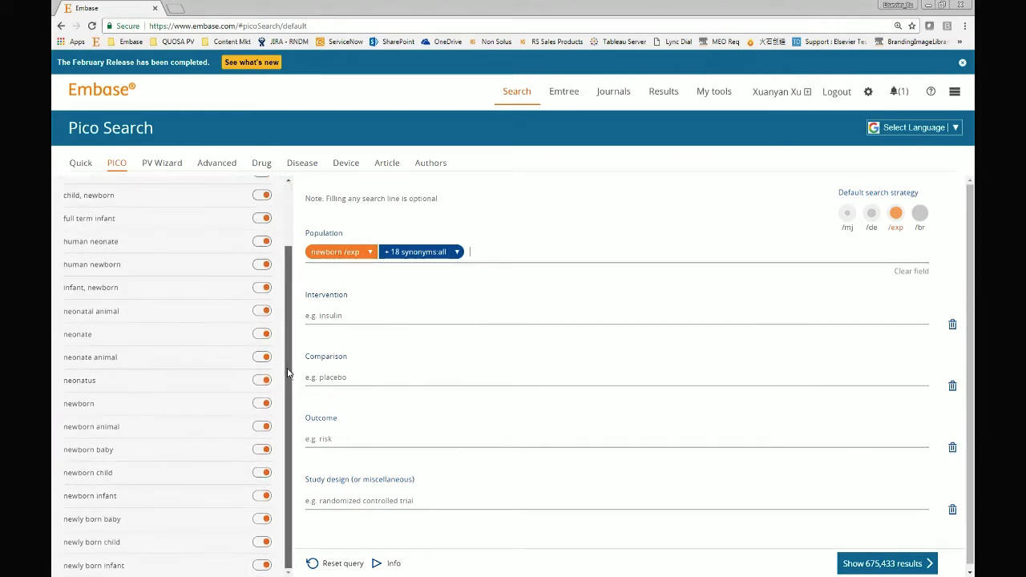
pyautogui.scroll(2, 160, 280)
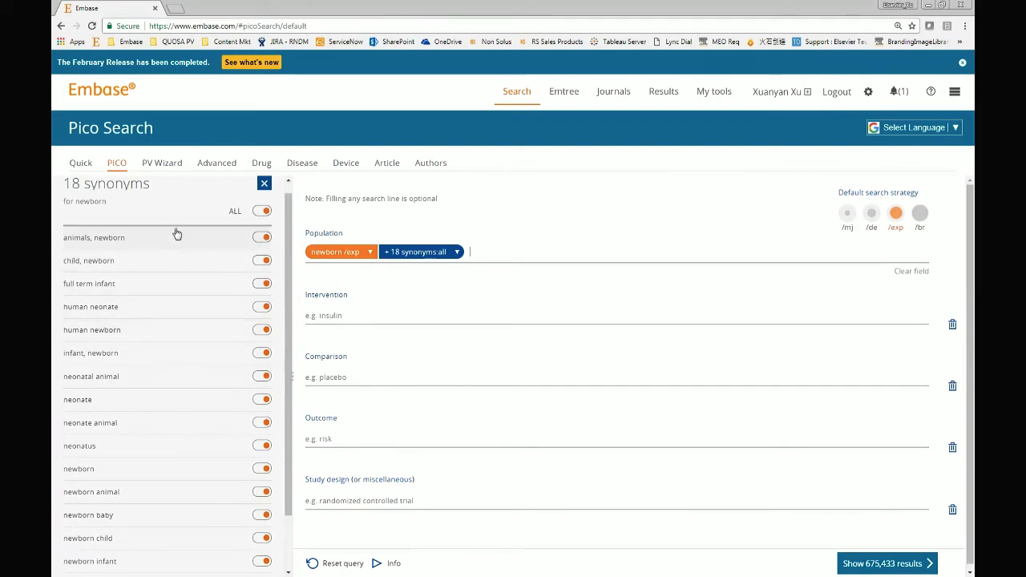
# Exclude "animals, newborn", "neonatal animal", "neonate animal" and "newborn animal" from the synonyms, and restrict the remaining ones to title or abstract.
pyautogui.click(261, 238)
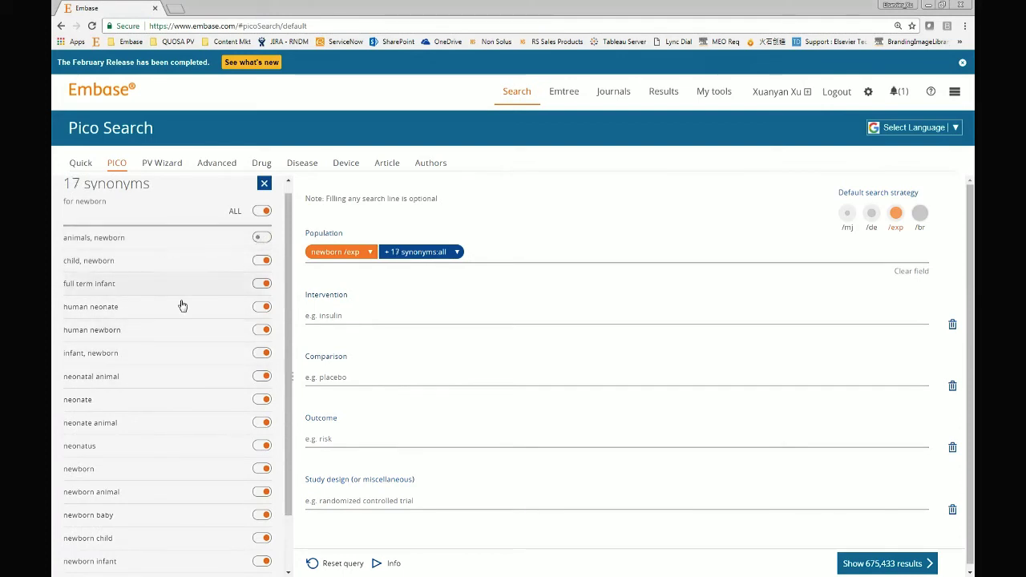
pyautogui.click(259, 376)
pyautogui.click(259, 423)
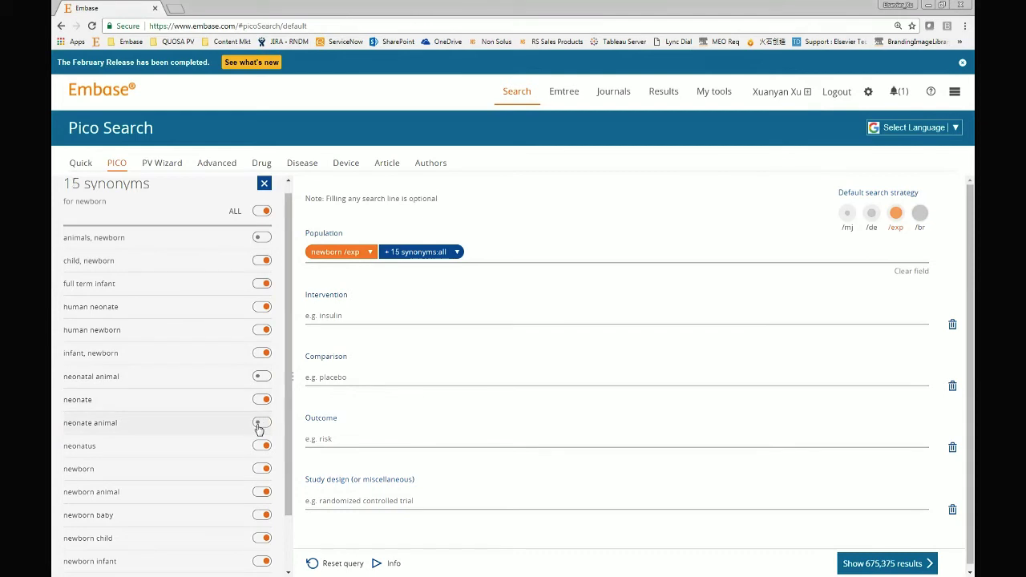
pyautogui.click(261, 490)
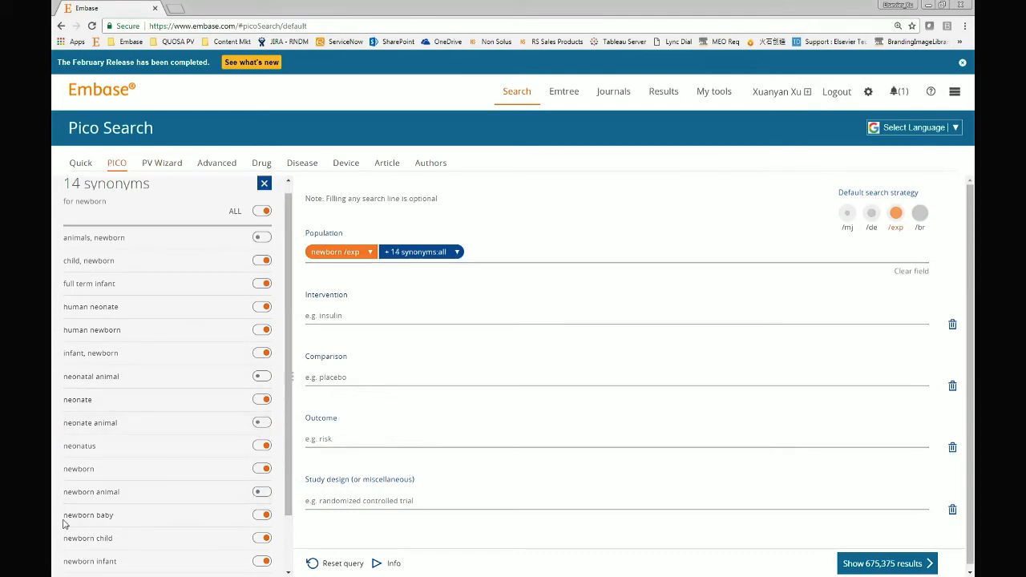
pyautogui.click(457, 253)
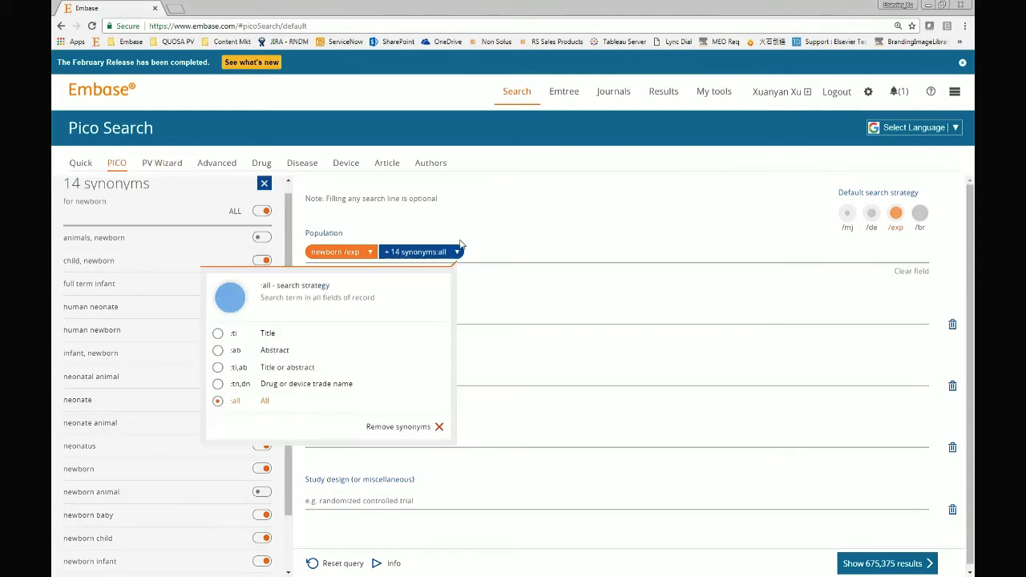
pyautogui.click(239, 369)
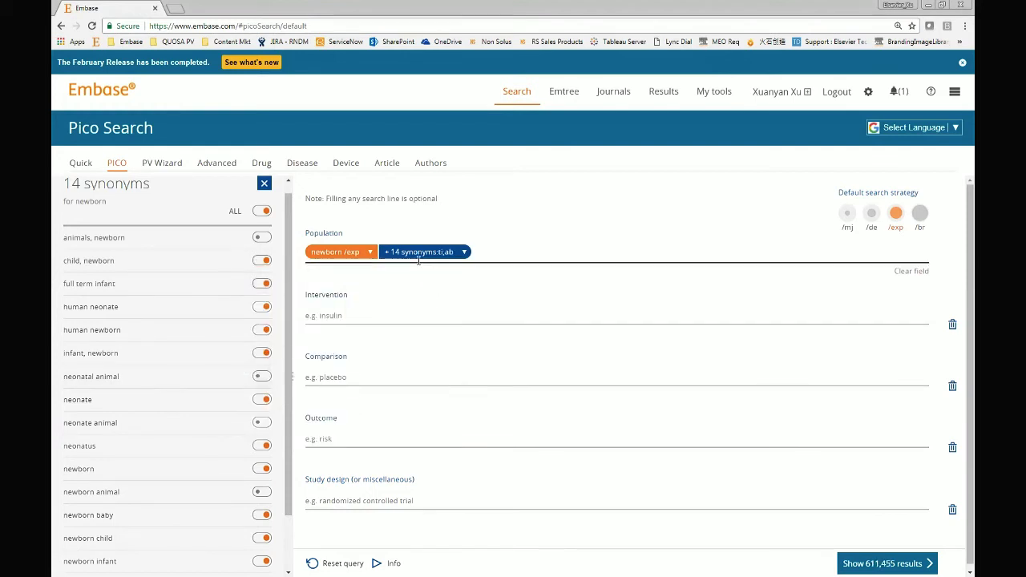
# Look up "preterm infant" in Population, add its preferred Emtree term prematurity, and review that term's synonyms and dictionary definitions.
pyautogui.click(486, 252)
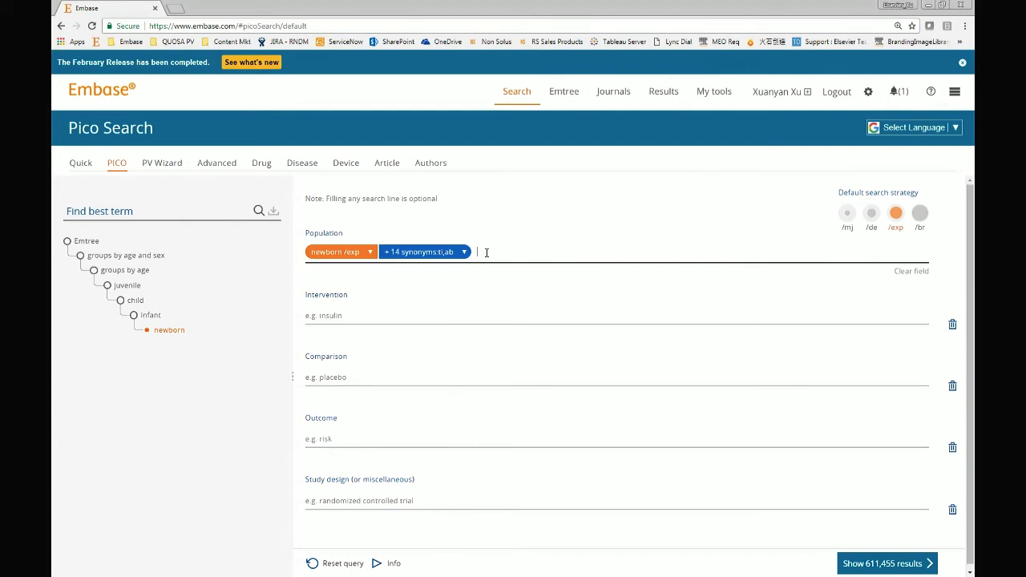
pyautogui.write('pre')
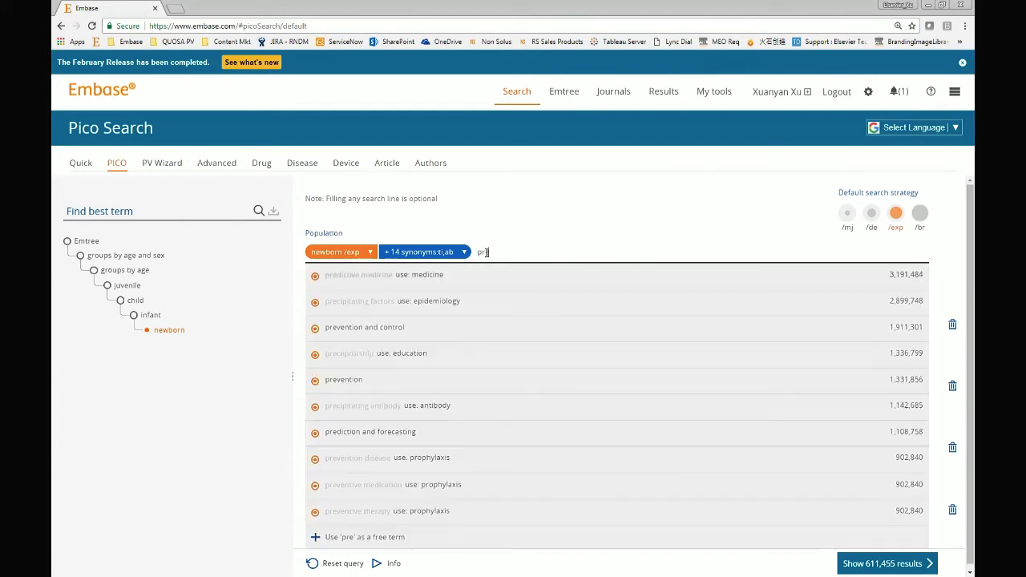
pyautogui.write('term infan')
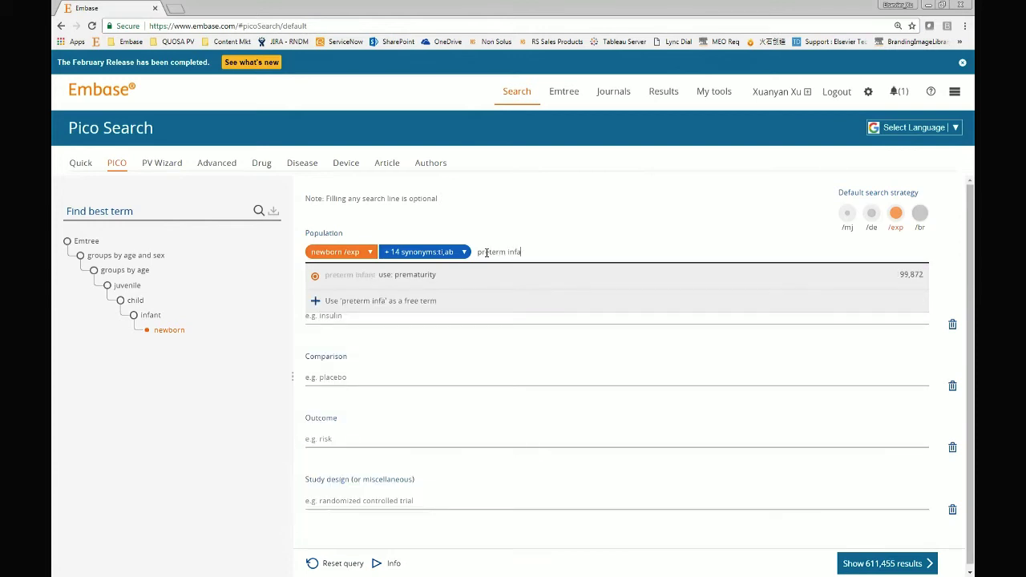
pyautogui.click(401, 277)
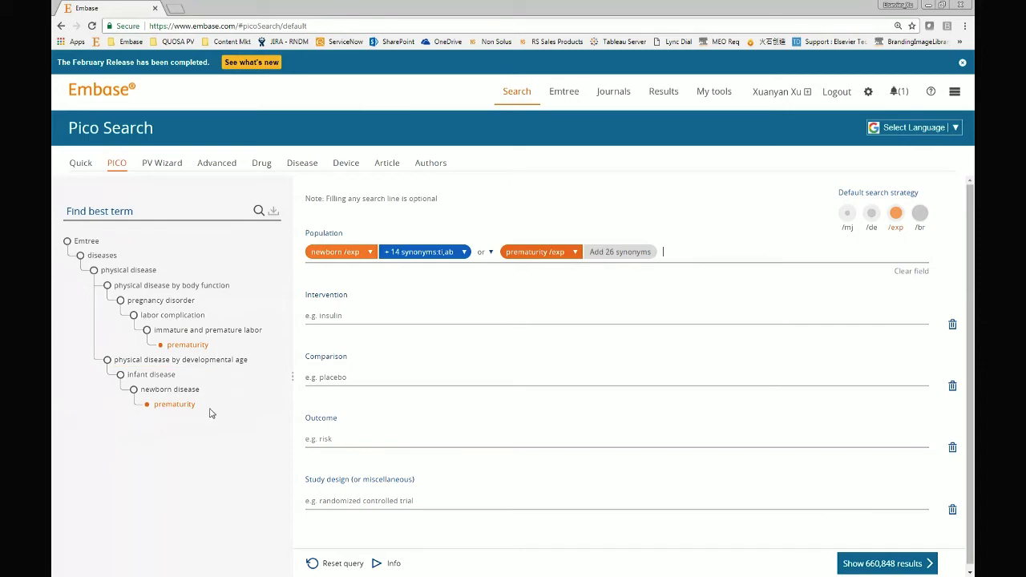
pyautogui.moveTo(211, 350)
pyautogui.click(274, 345)
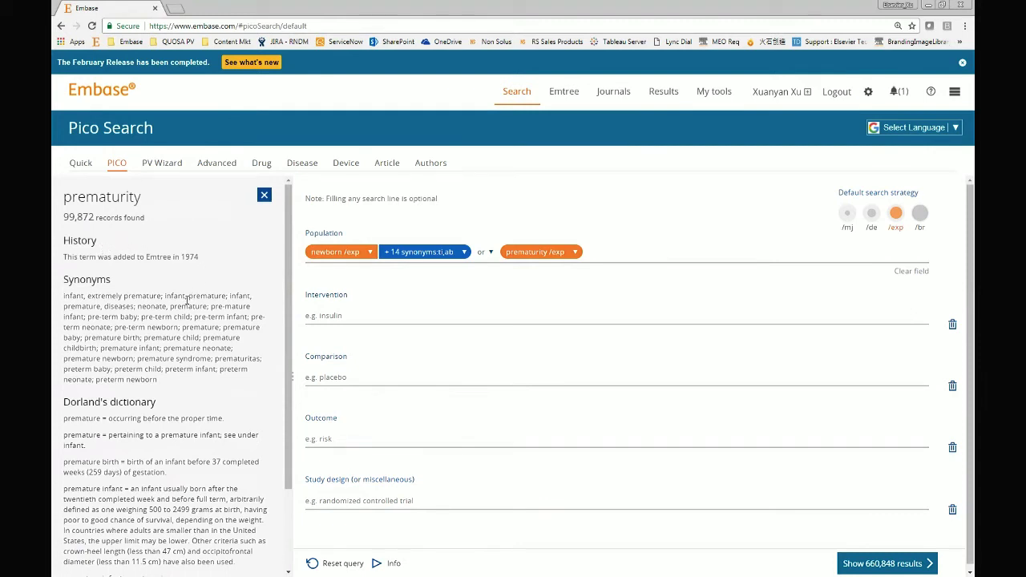
pyautogui.scroll(-1, 161, 365)
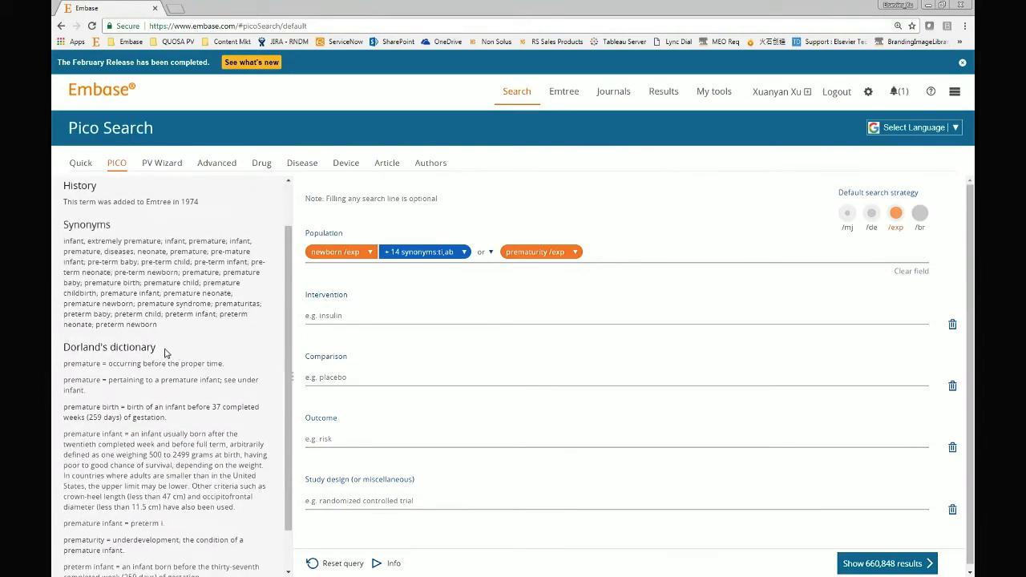
pyautogui.scroll(2, 264, 269)
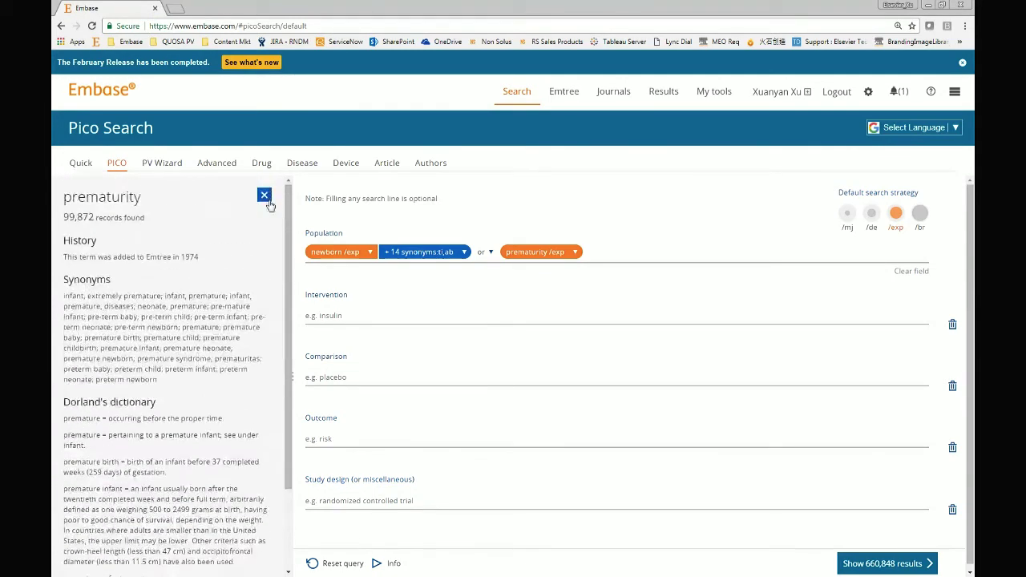
pyautogui.click(264, 197)
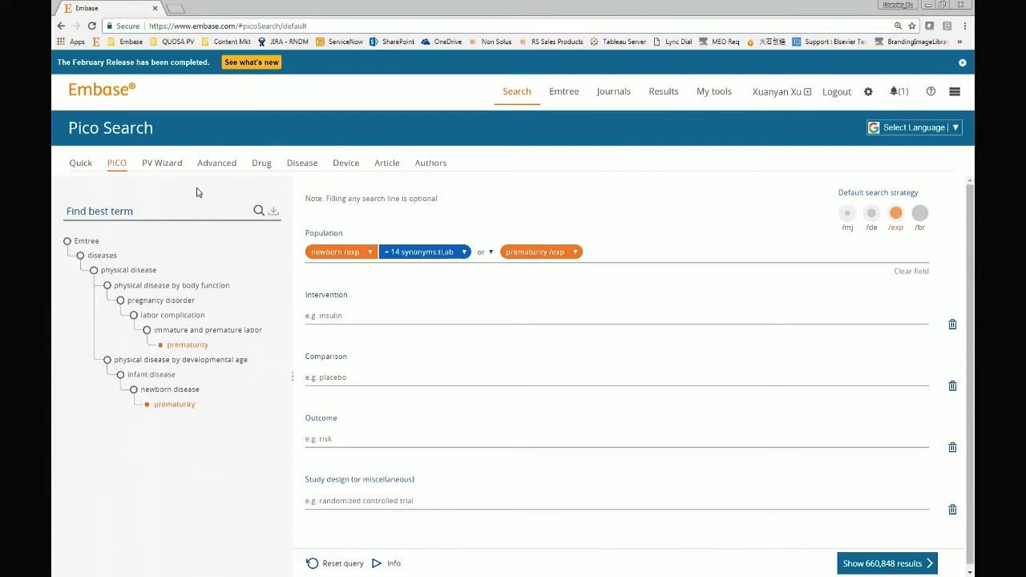
# Add all prematurity synonyms limited to title or abstract, and view the operator options between the two Population terms.
pyautogui.click(575, 252)
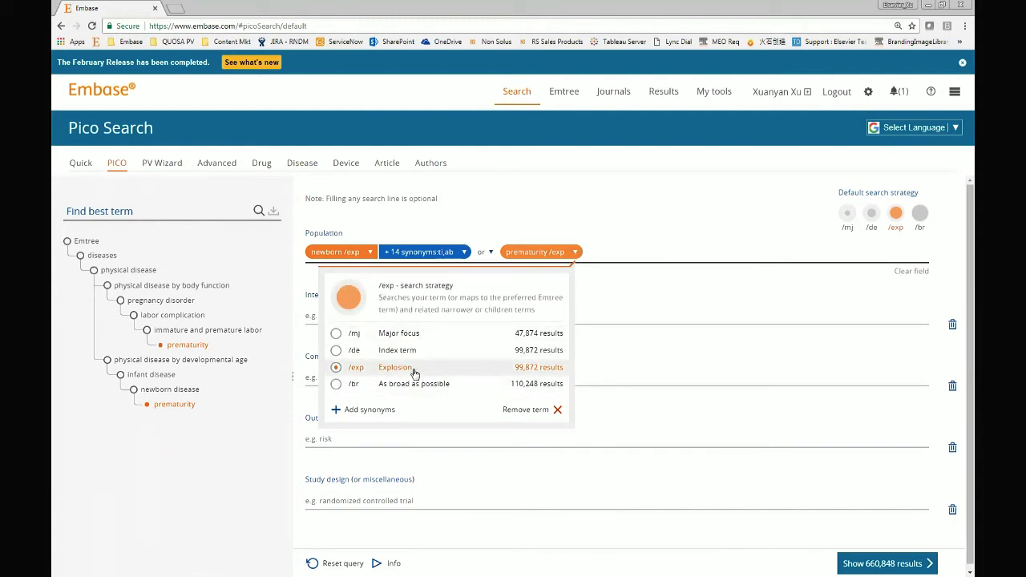
pyautogui.click(361, 411)
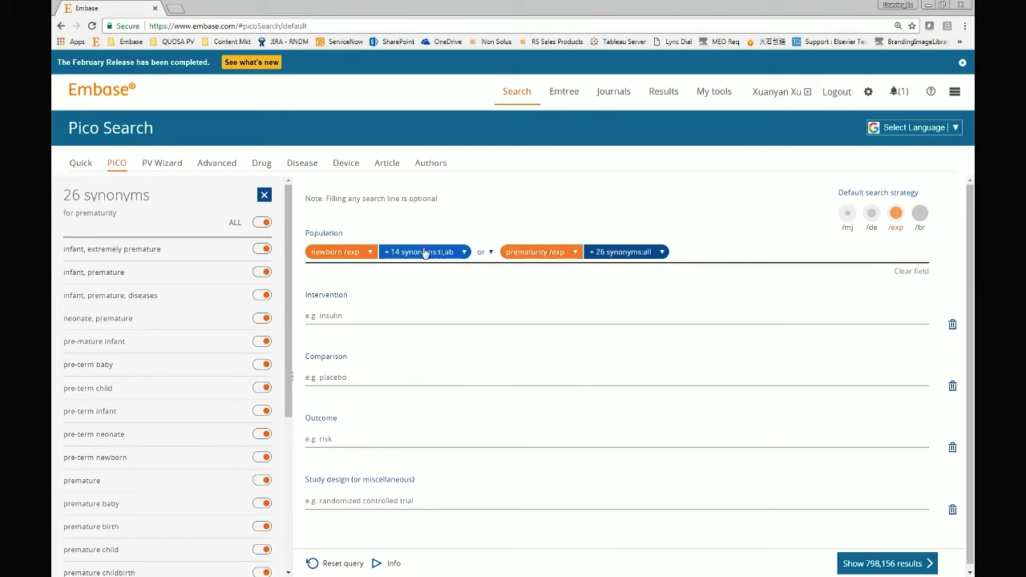
pyautogui.moveTo(287, 222); pyautogui.dragTo(312, 196)
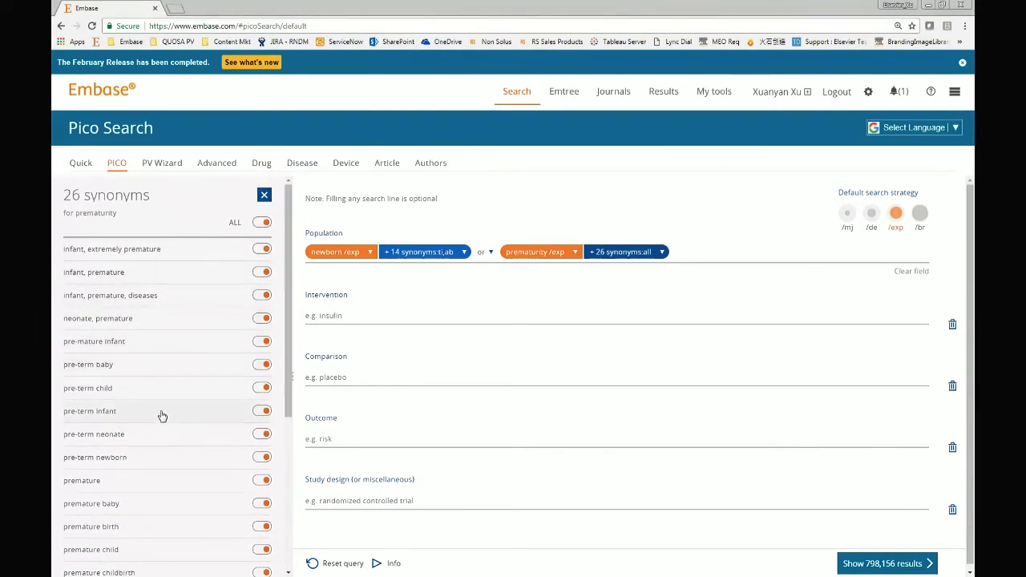
pyautogui.click(663, 253)
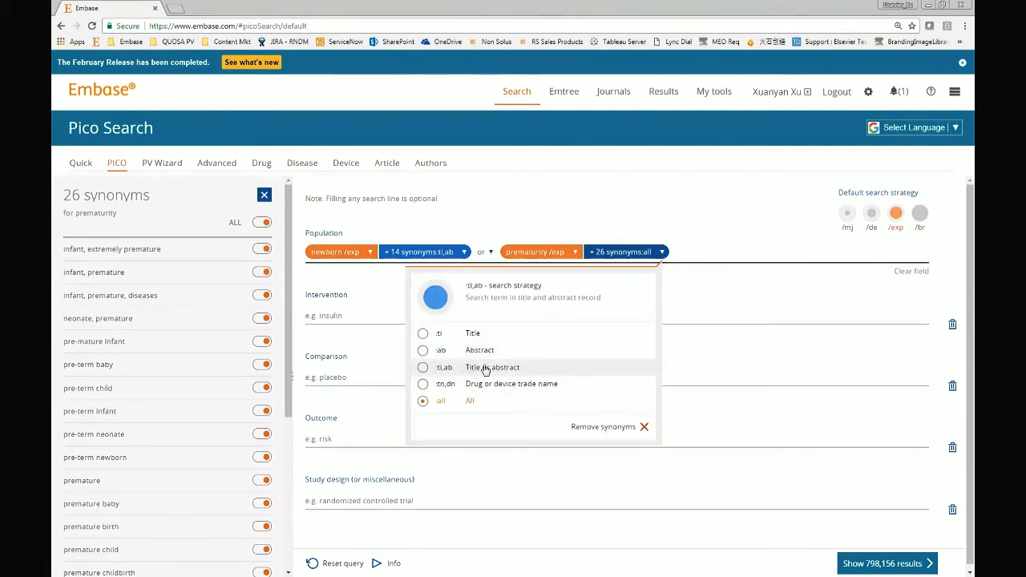
pyautogui.click(474, 368)
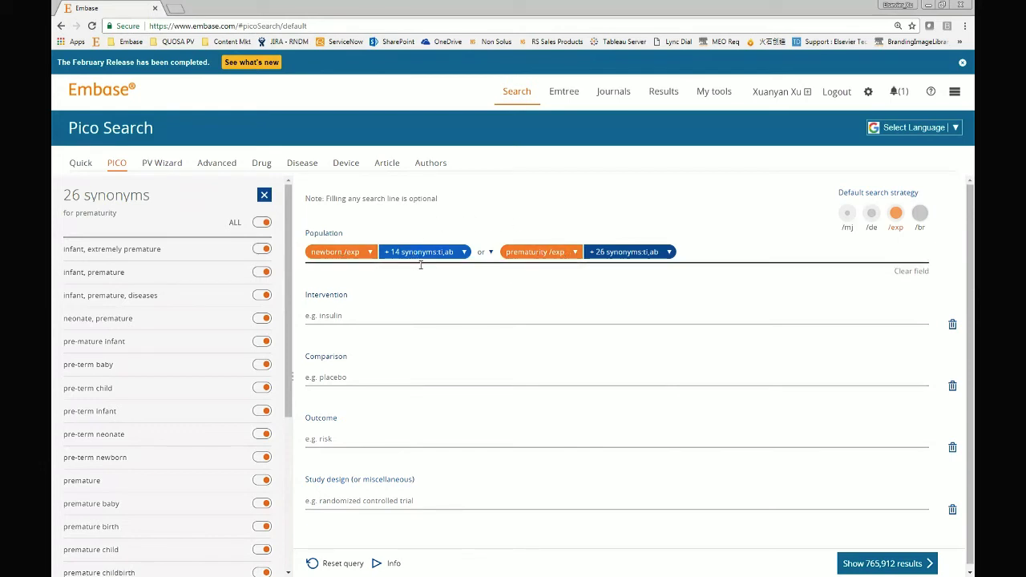
pyautogui.click(491, 253)
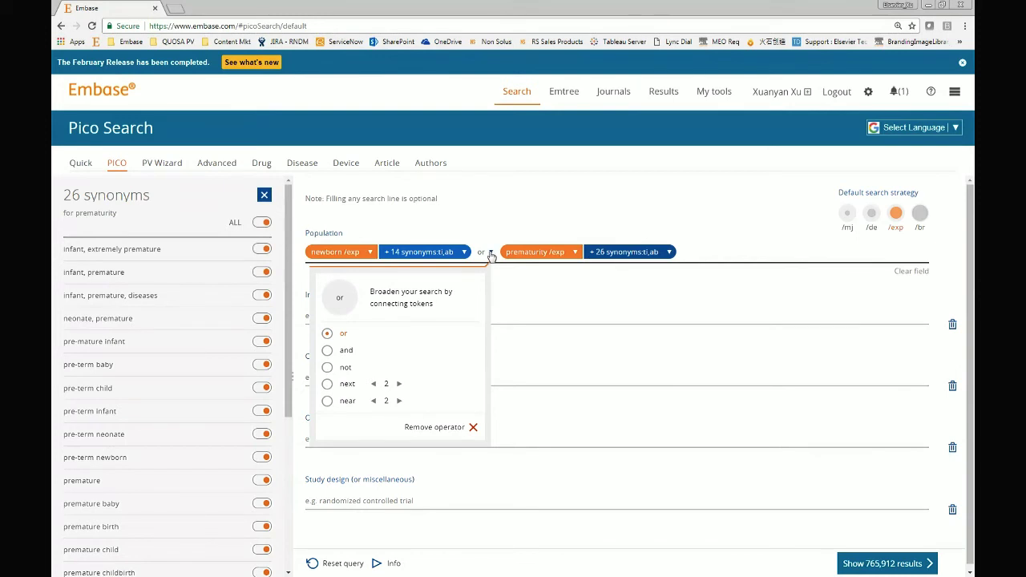
pyautogui.click(521, 251)
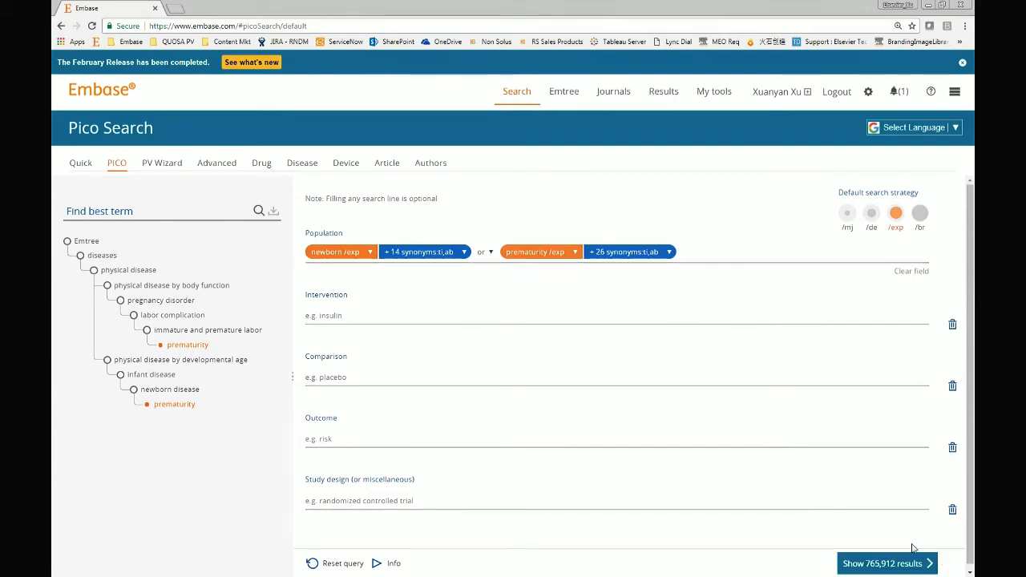
# Look up "eutectic mixture" in Intervention and add the preferred Emtree term lidocaine plus prilocaine.
pyautogui.click(389, 310)
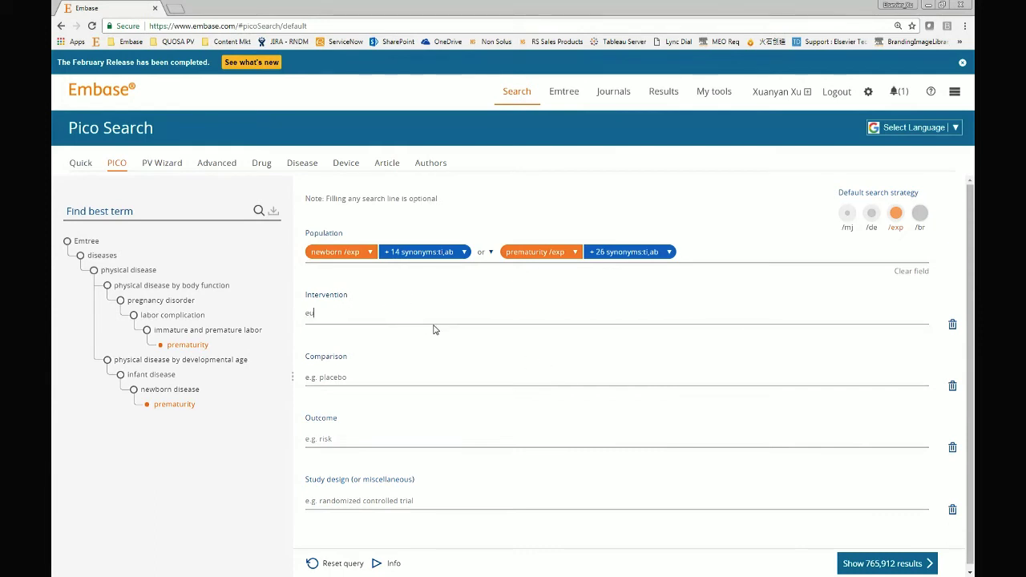
pyautogui.write('eutetic')
pyautogui.press('BackSpace')
pyautogui.press('BackSpace')
pyautogui.press('BackSpace')
pyautogui.write('tectic ')
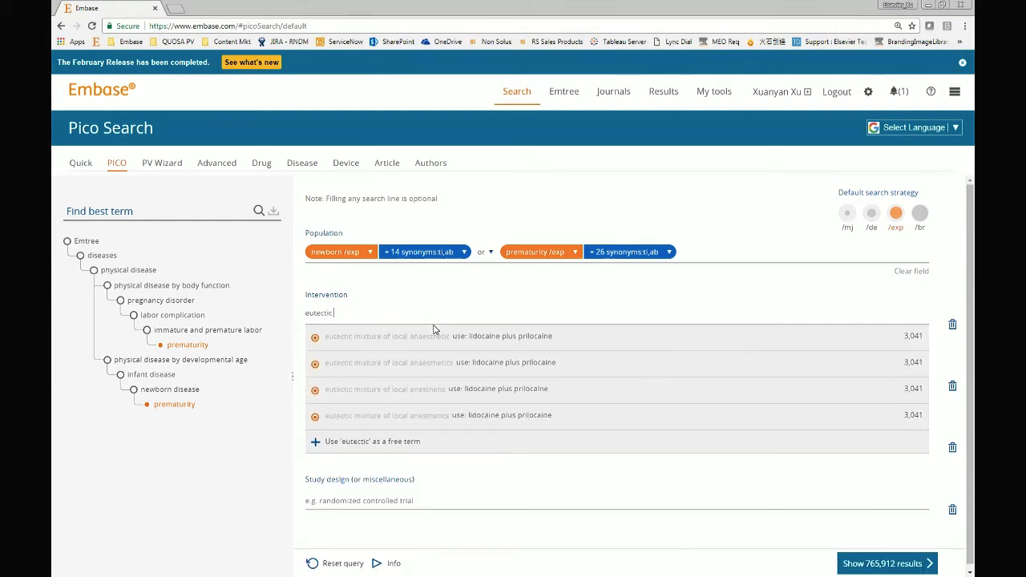
pyautogui.write('mixture')
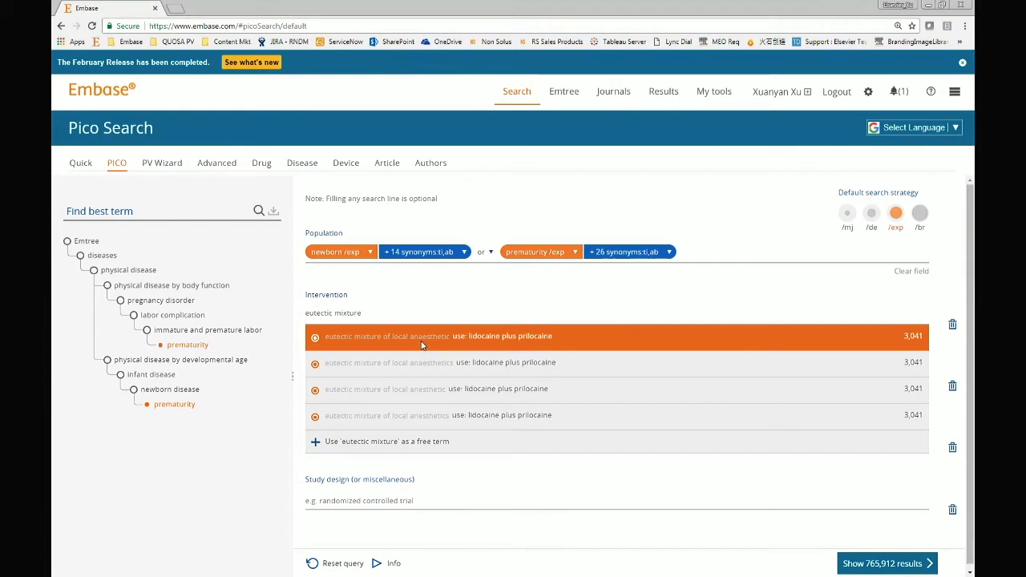
pyautogui.click(416, 340)
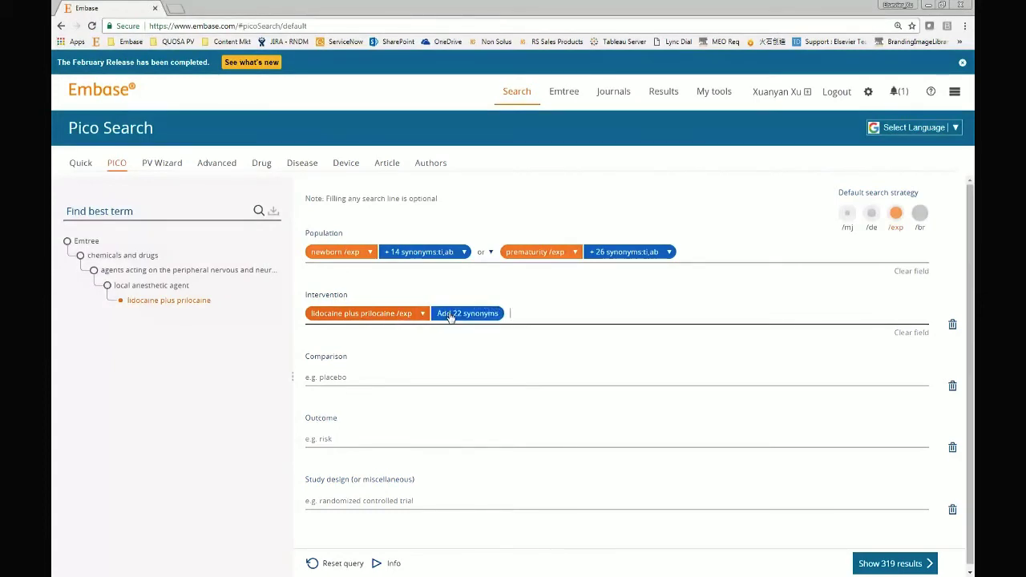
# Add all synonyms of lidocaine plus prilocaine to Intervention and restrict them to title or abstract.
pyautogui.click(441, 315)
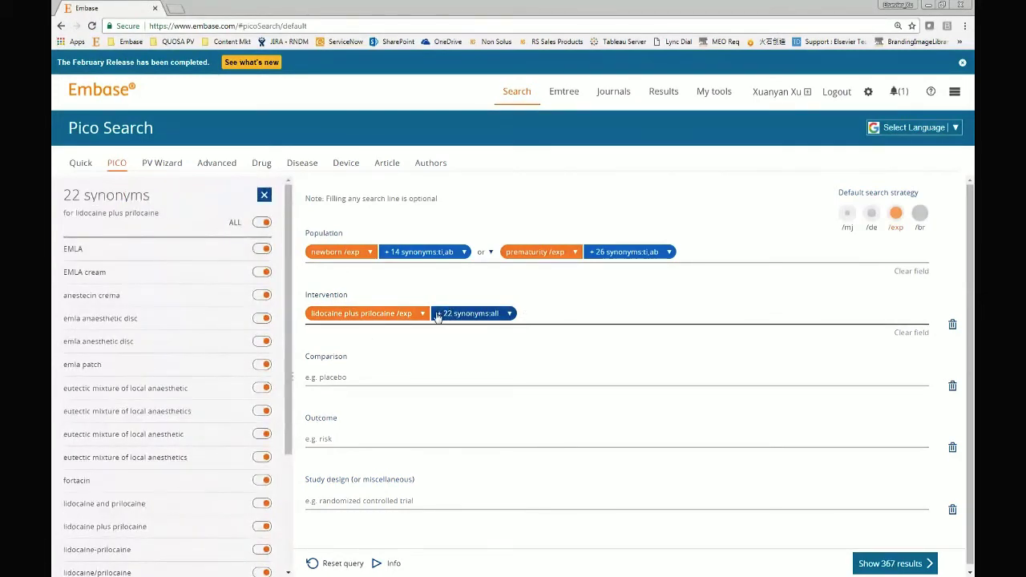
pyautogui.click(510, 314)
pyautogui.click(351, 428)
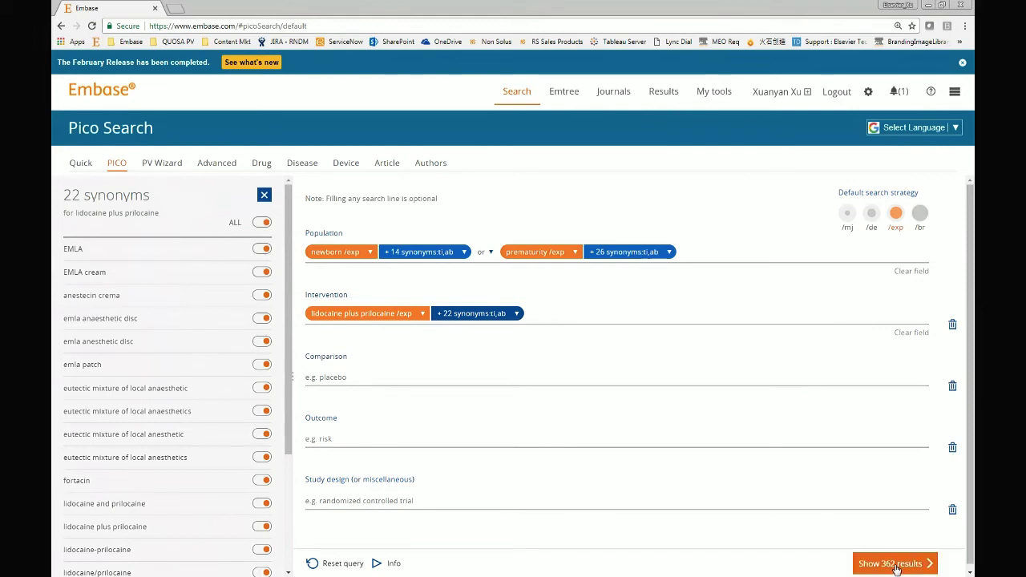
# Leave Comparison, Outcome and Study design empty, run the PICO search, and review the resulting query in the search history.
pyautogui.click(346, 377)
pyautogui.click(342, 439)
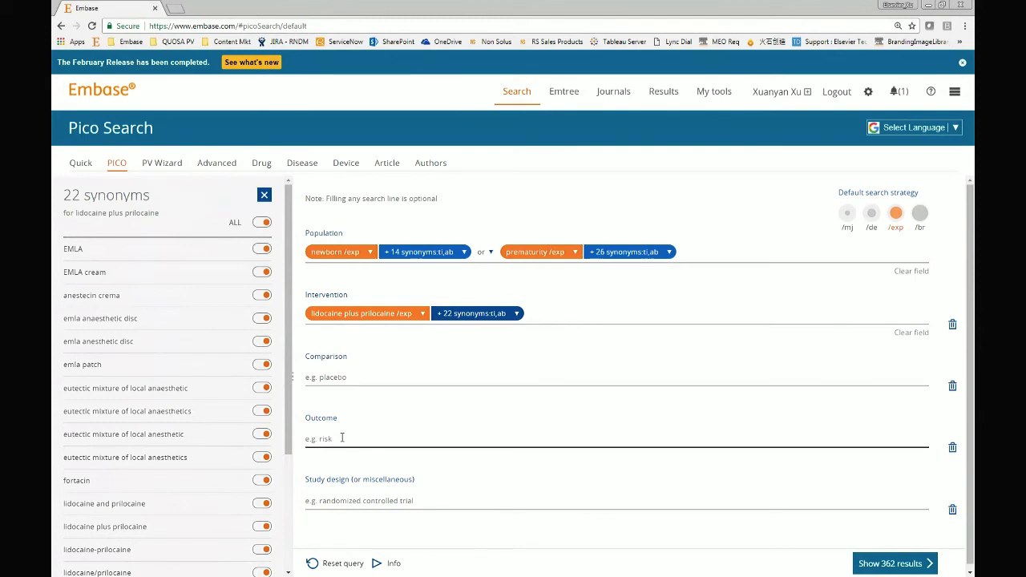
pyautogui.click(360, 500)
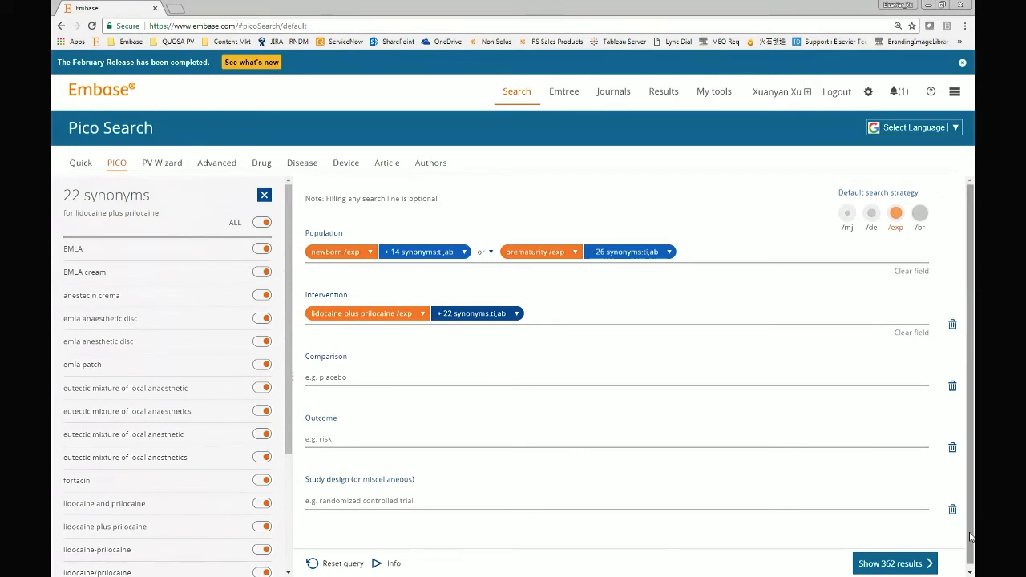
pyautogui.scroll(-1, 947, 529)
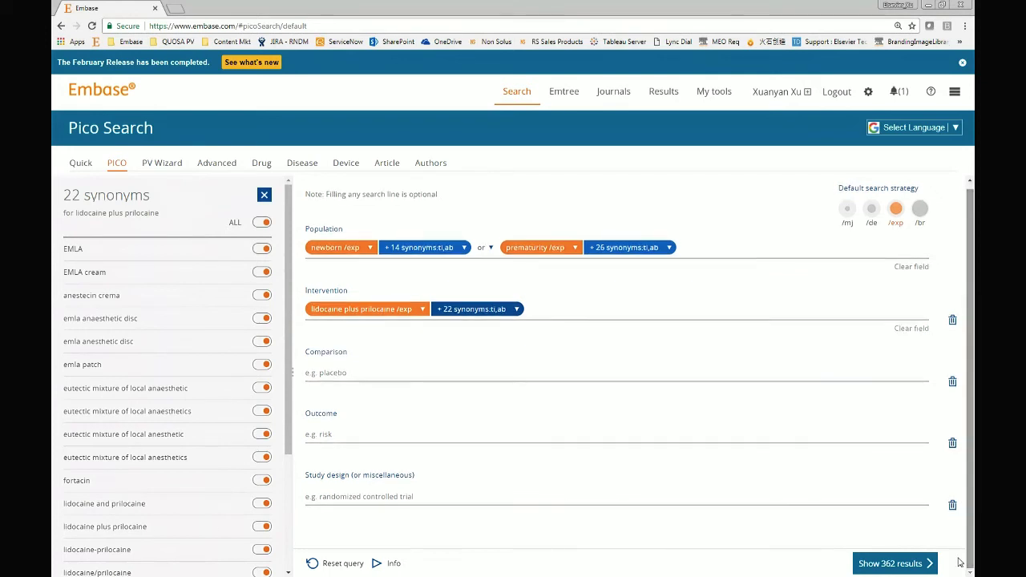
pyautogui.click(887, 566)
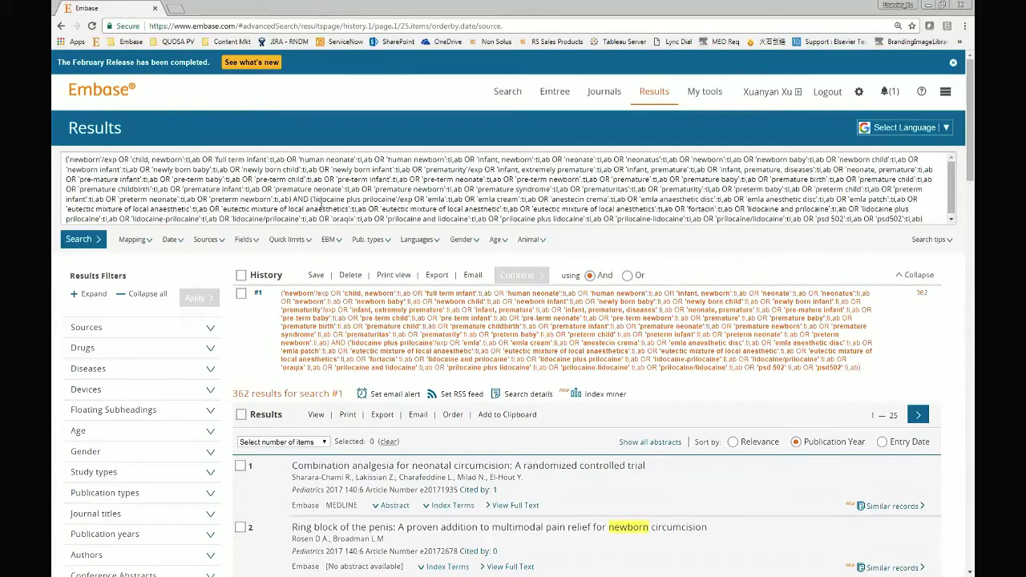
pyautogui.moveTo(315, 296)
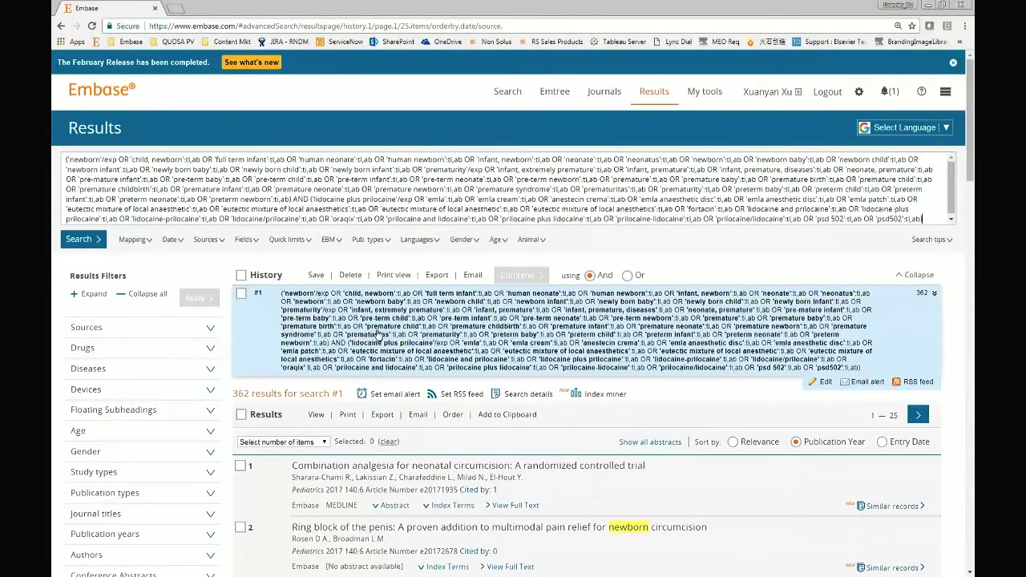
# View the abstract and index terms of the first result, and open its full text in a new browser tab.
pyautogui.scroll(-2, 385, 333)
pyautogui.scroll(-1, 400, 326)
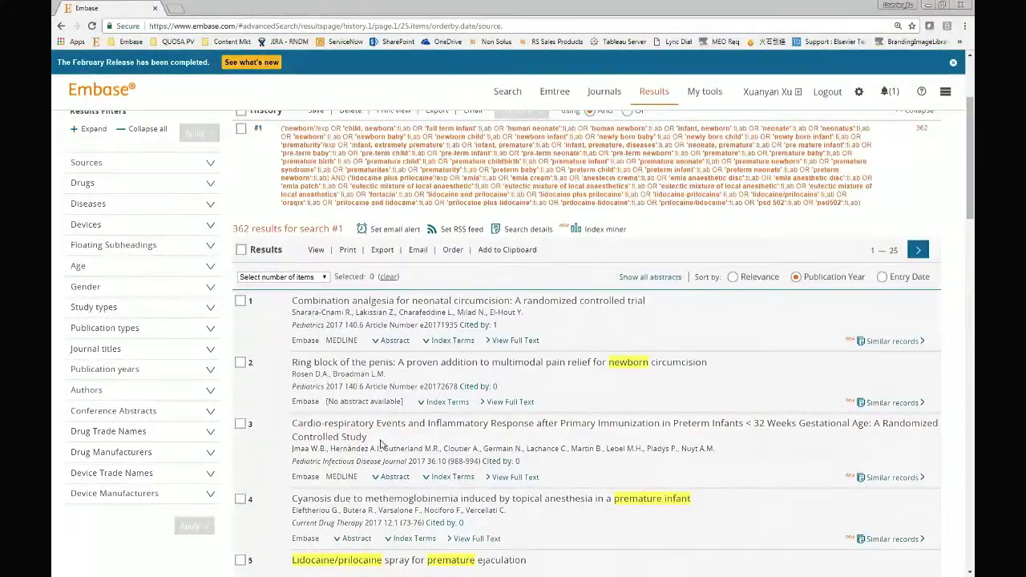
pyautogui.moveTo(973, 119); pyautogui.dragTo(972, 142)
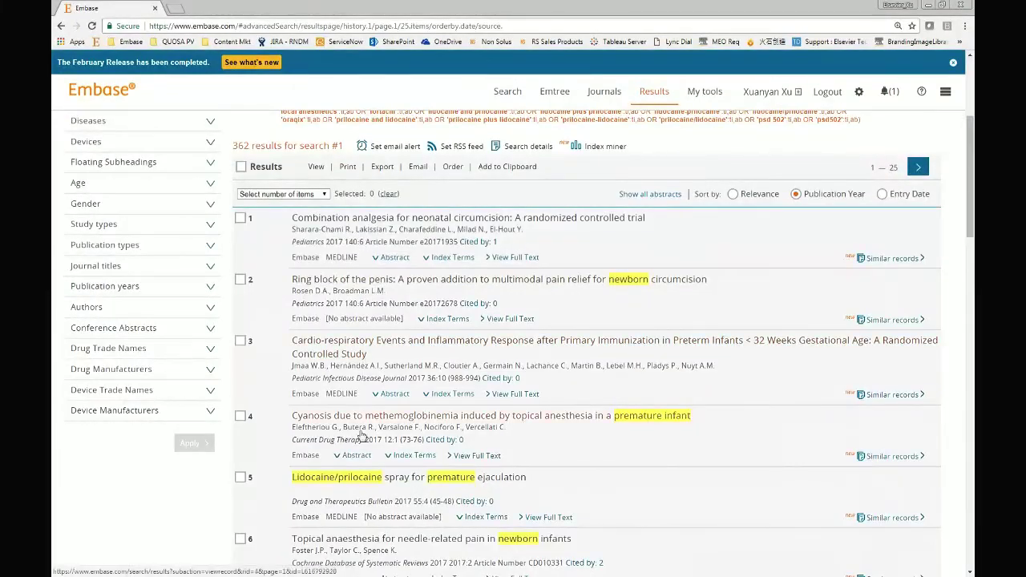
pyautogui.click(393, 258)
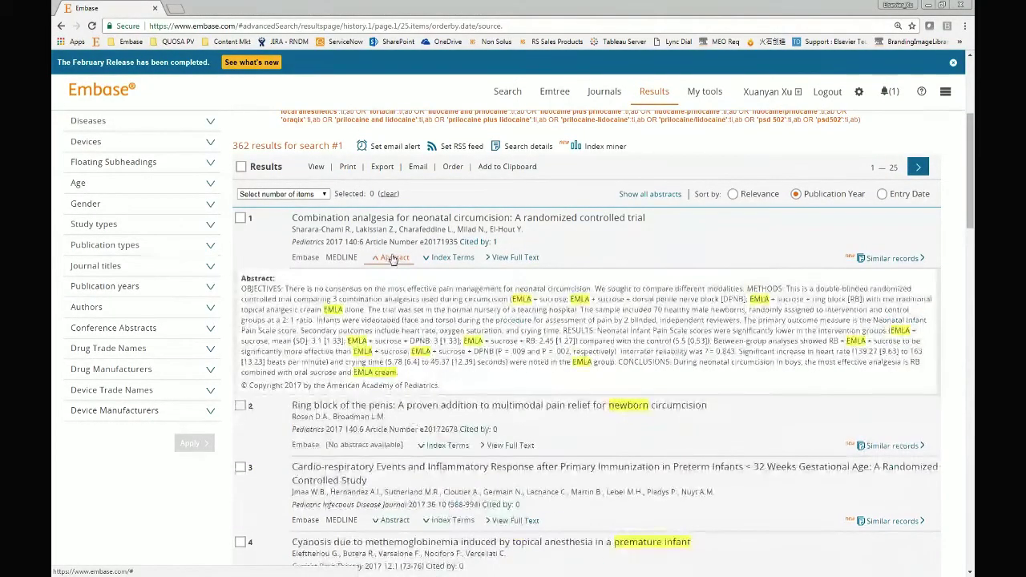
pyautogui.click(448, 258)
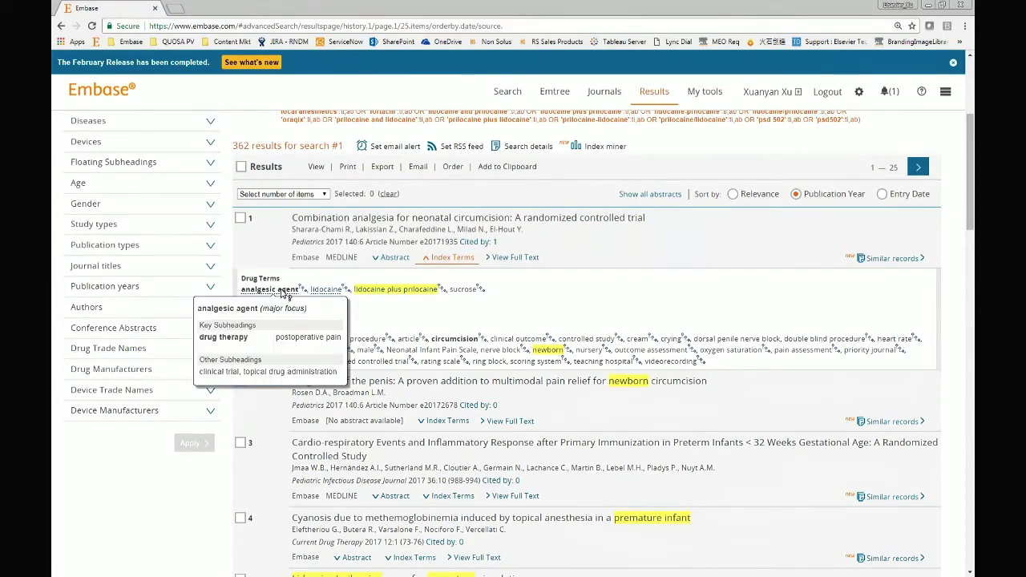
pyautogui.rightClick(506, 260)
pyautogui.click(545, 268)
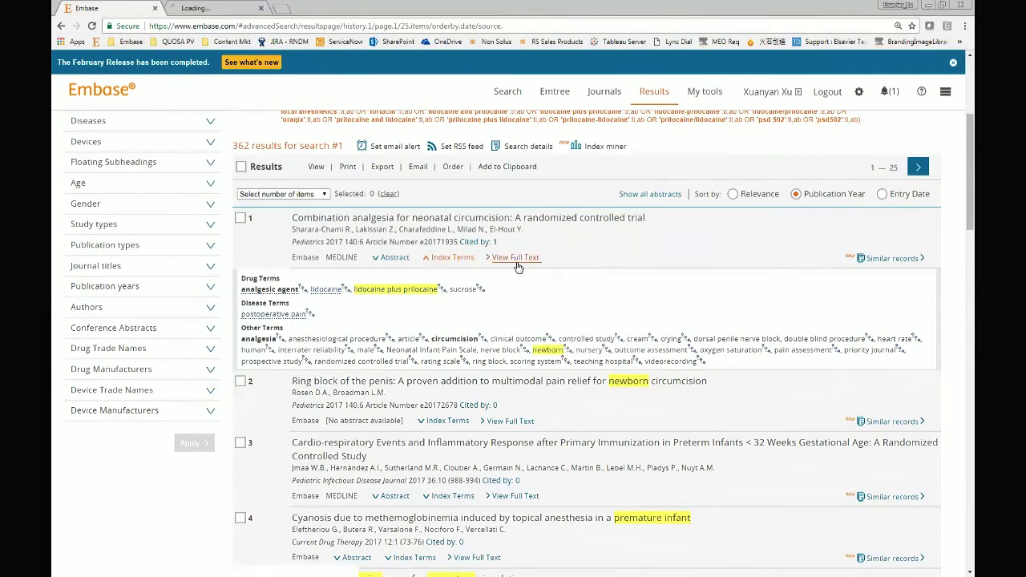
# Open the full record of the first result, review it down to the clinical trial numbers, and return to the results.
pyautogui.click(401, 219)
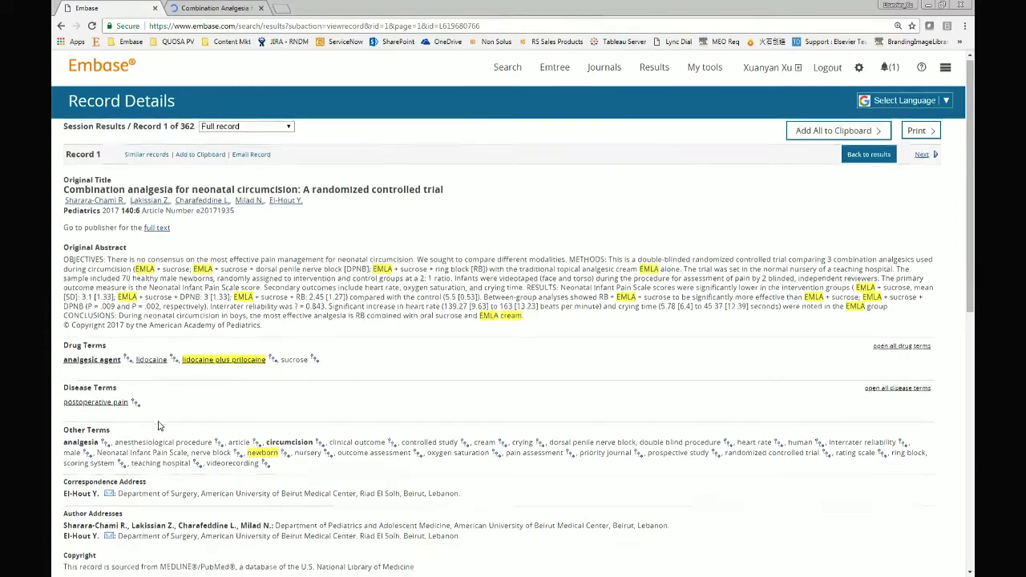
pyautogui.scroll(-1, 100, 425)
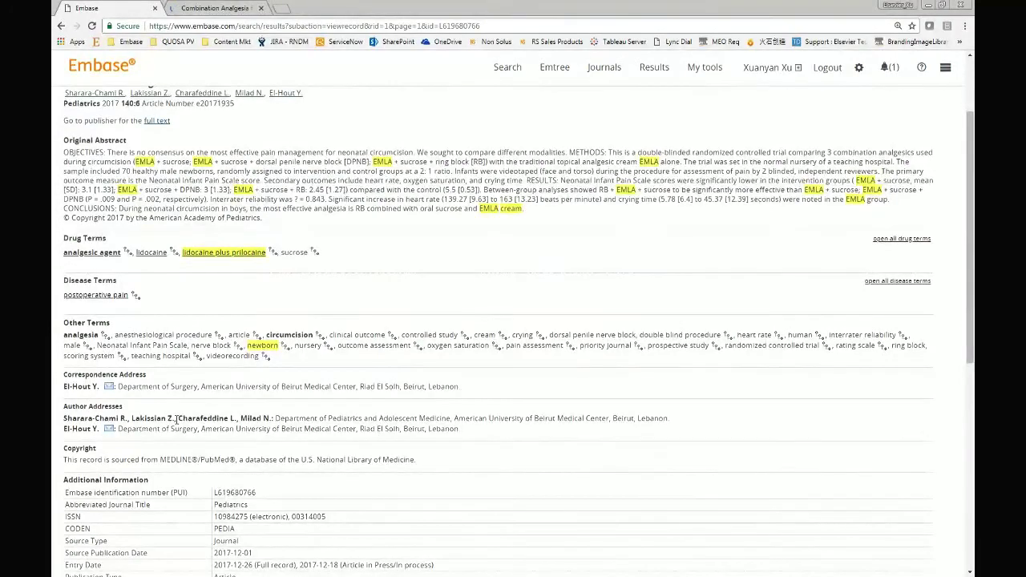
pyautogui.scroll(-2, 180, 417)
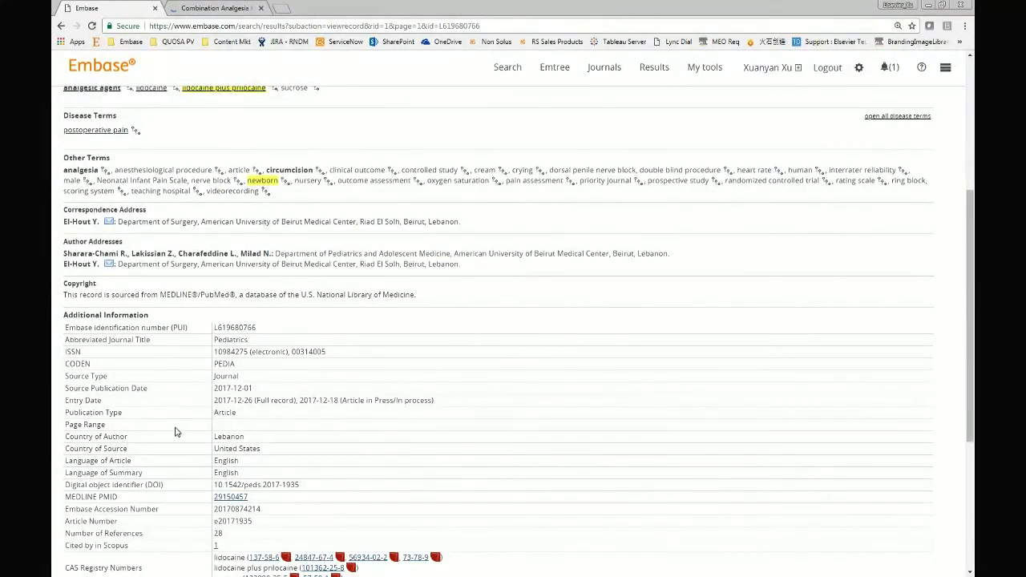
pyautogui.scroll(-1, 169, 421)
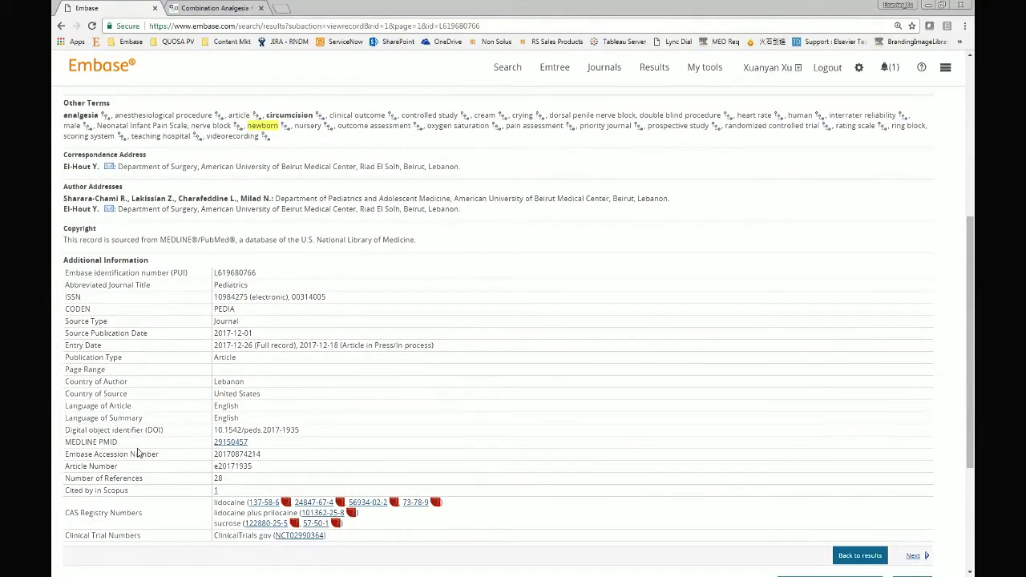
pyautogui.scroll(-1, 157, 484)
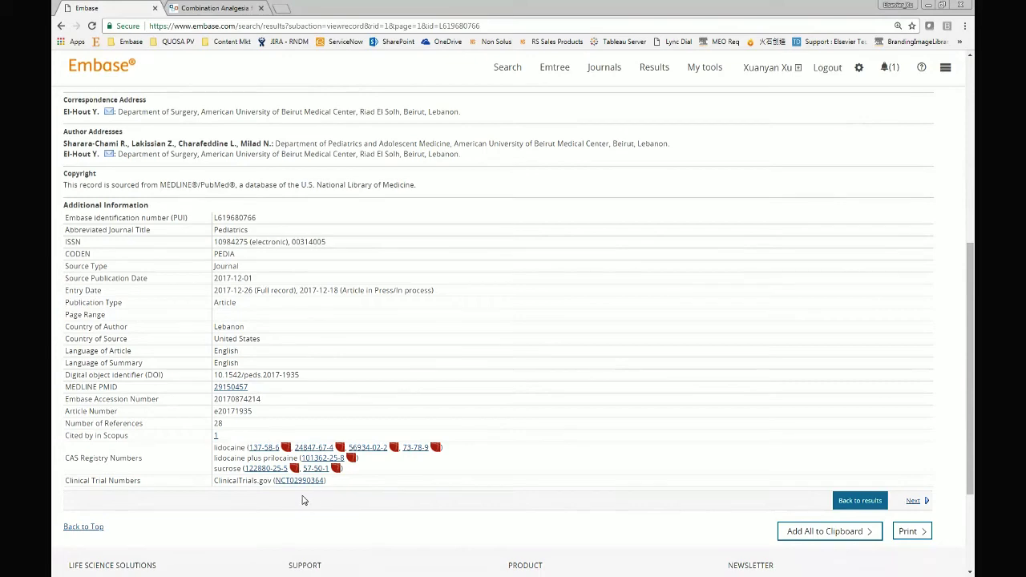
pyautogui.click(859, 500)
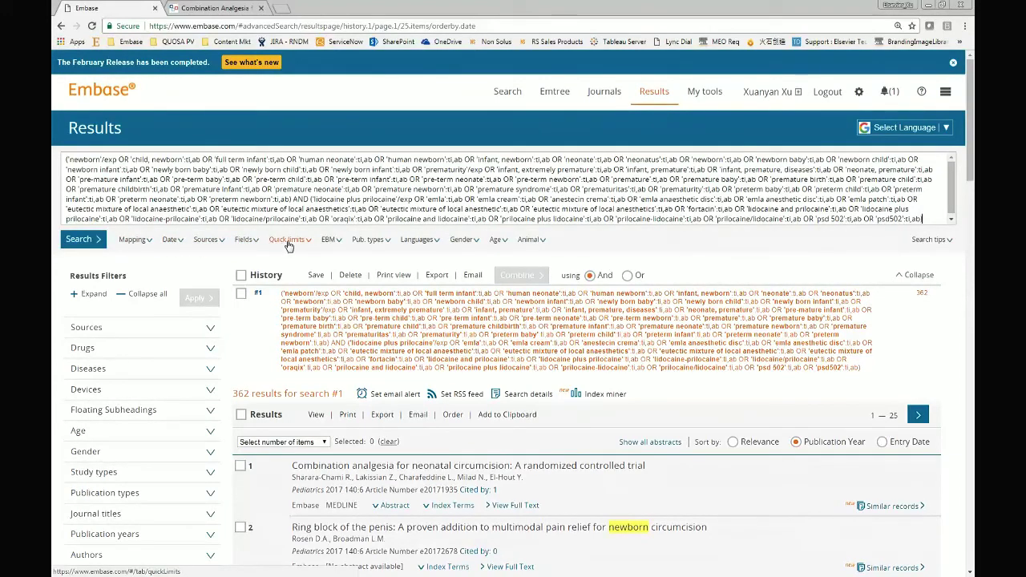
# Review the date and evidence-based medicine limits, briefly toggling Cochrane Review and Randomized Controlled Trial on and off.
pyautogui.click(169, 240)
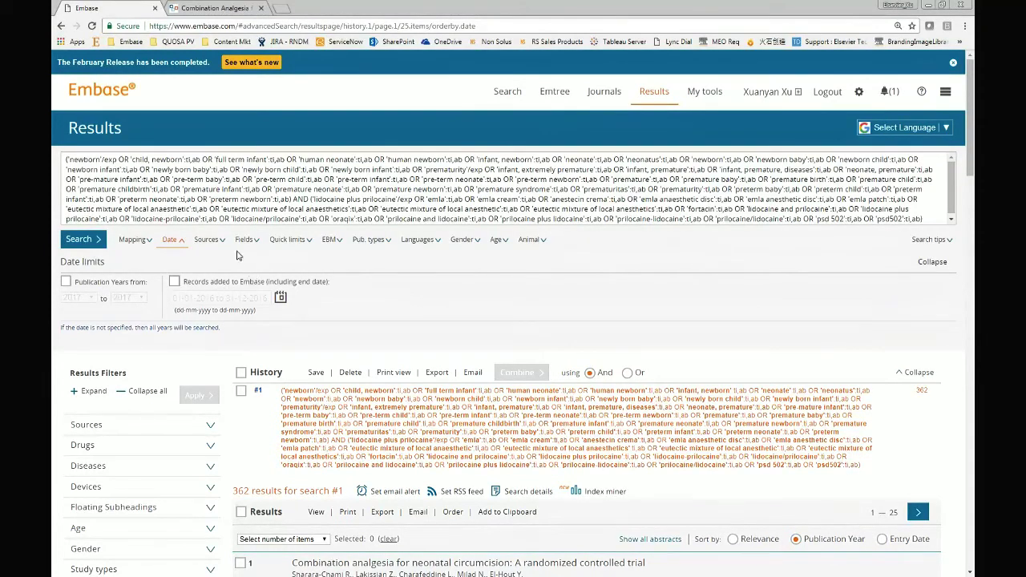
pyautogui.click(330, 240)
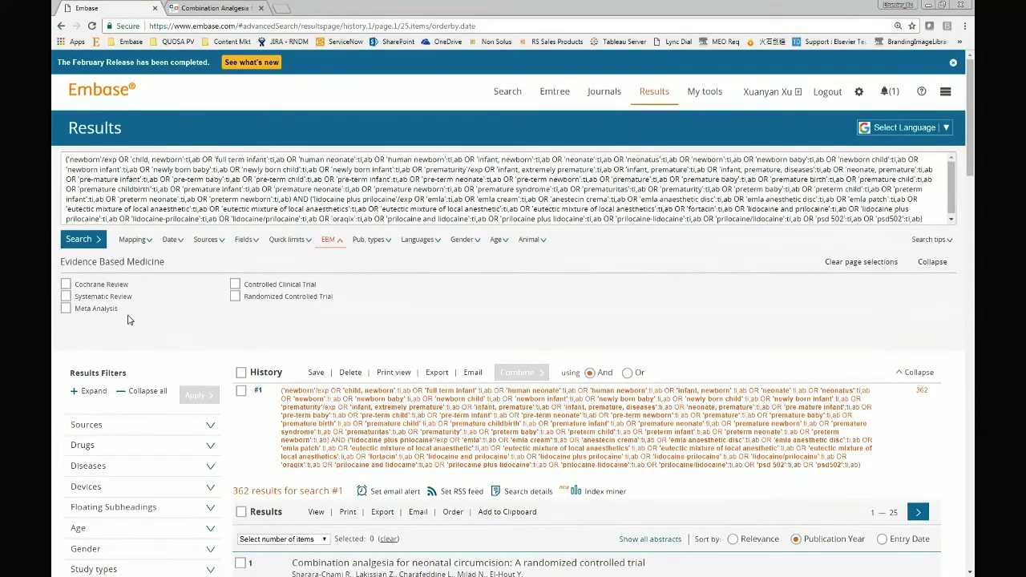
pyautogui.click(77, 289)
pyautogui.click(77, 290)
pyautogui.click(236, 297)
pyautogui.click(237, 298)
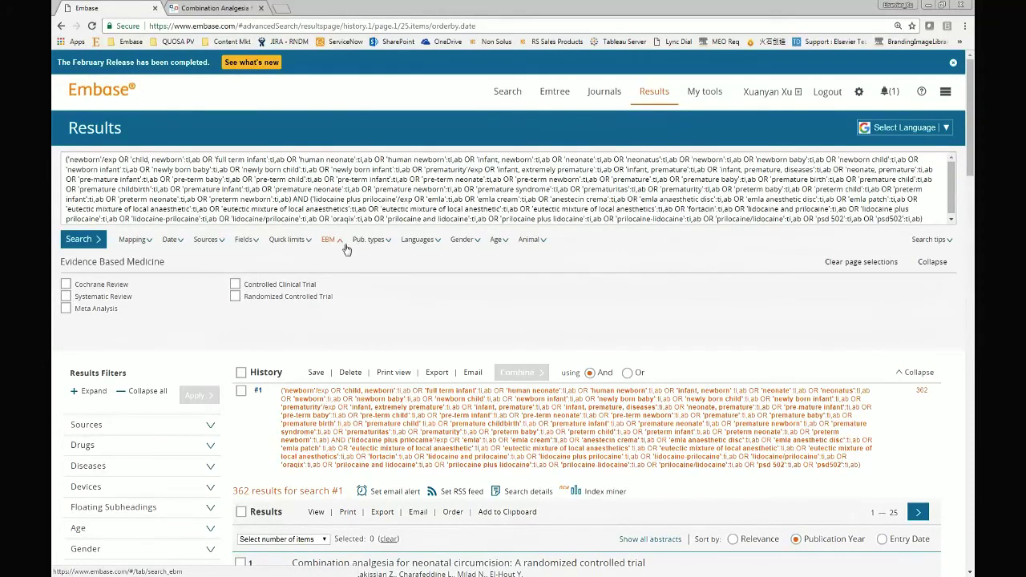
# Review the available limits for article languages, age groups and animal study types.
pyautogui.click(417, 240)
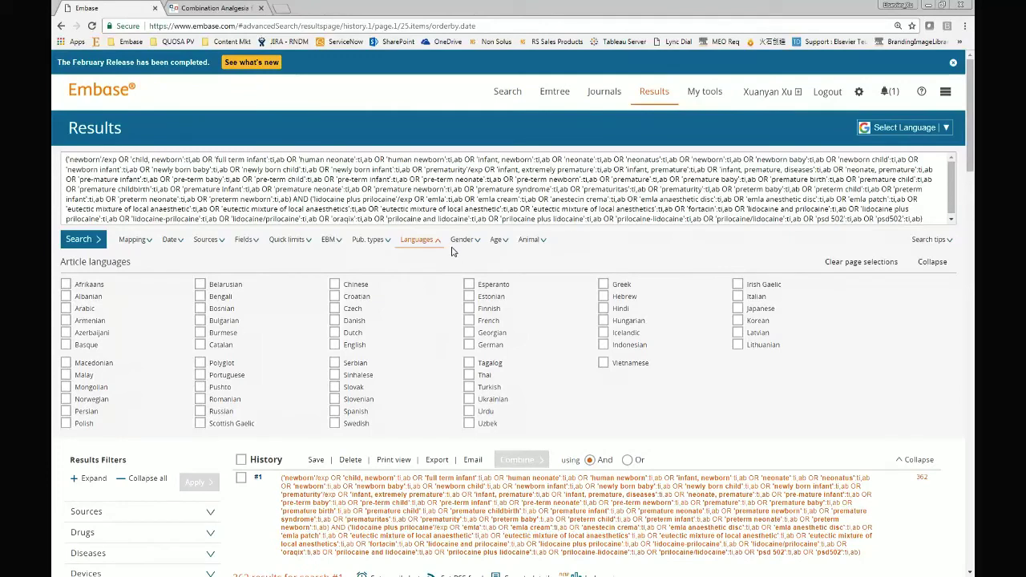
pyautogui.click(495, 242)
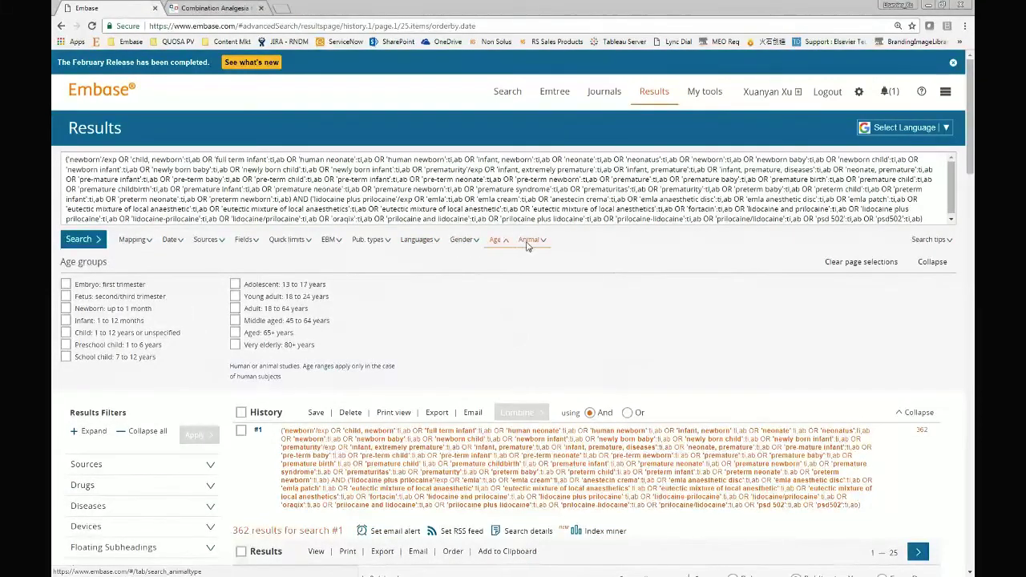
pyautogui.click(528, 245)
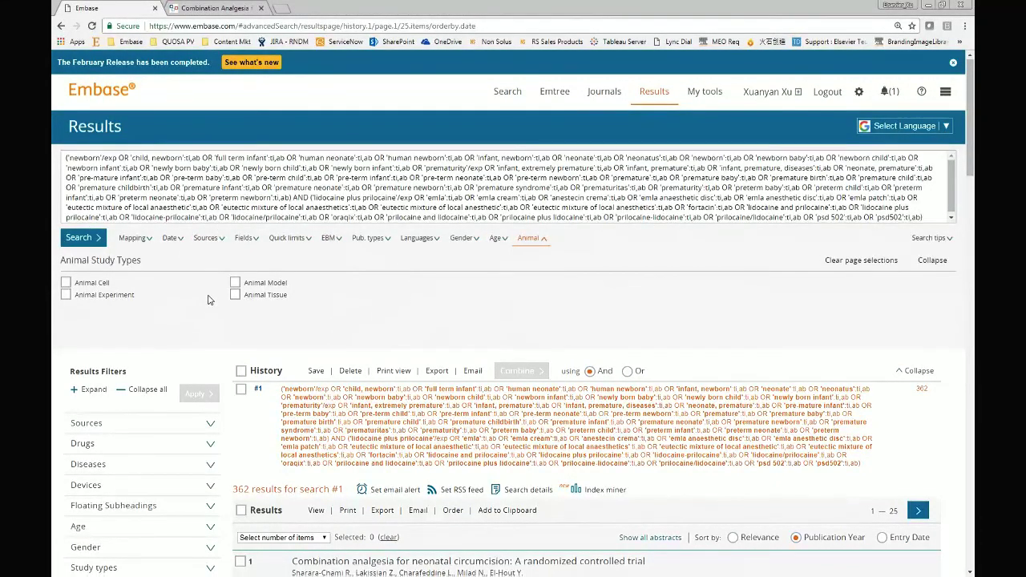
# Select the Embase, Embase and MEDLINE, and MEDLINE areas in the Sources results filter without applying them, and collapse that filter.
pyautogui.scroll(-3, 201, 264)
pyautogui.scroll(-1, 186, 222)
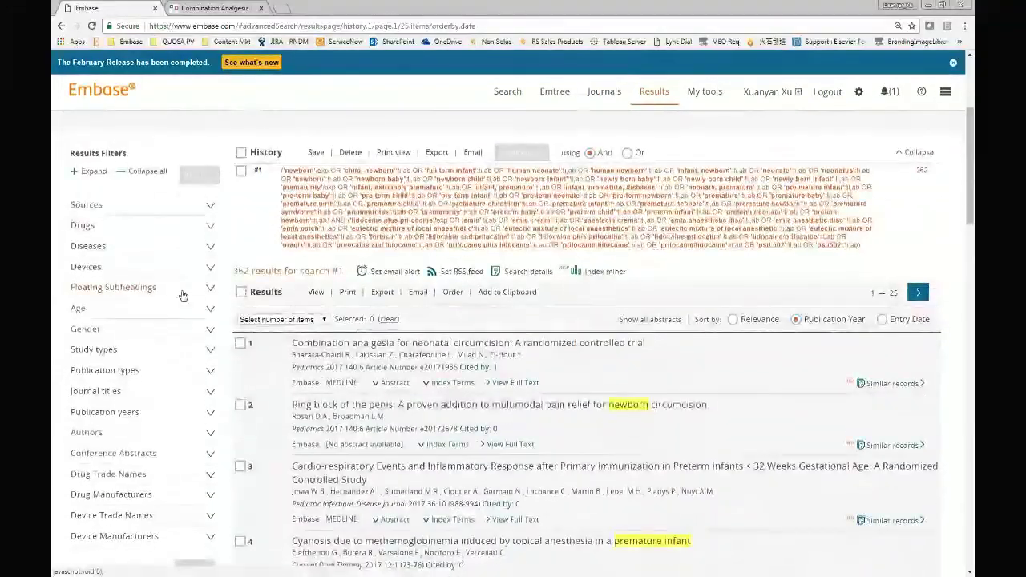
pyautogui.scroll(-1, 967, 183)
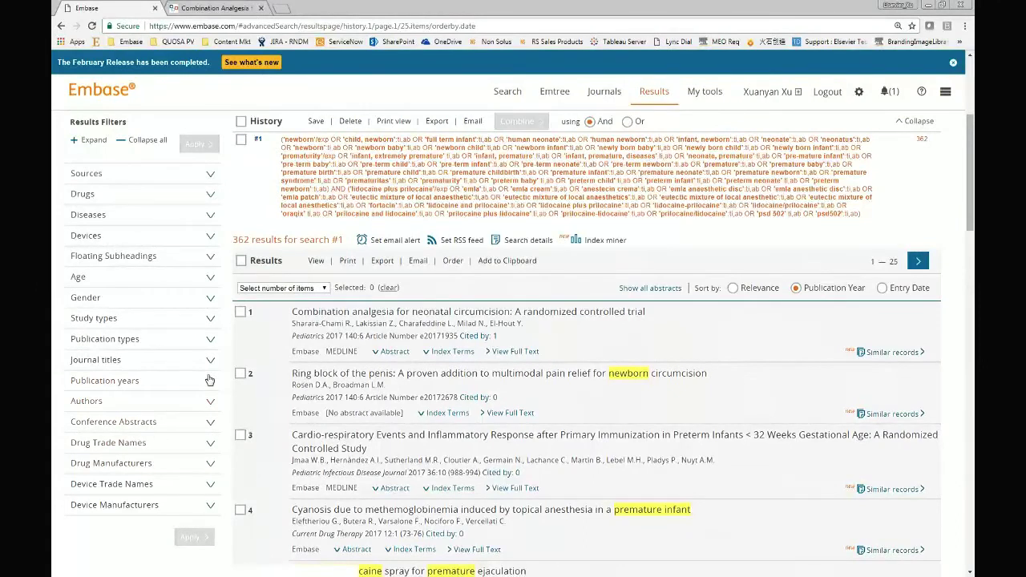
pyautogui.click(102, 176)
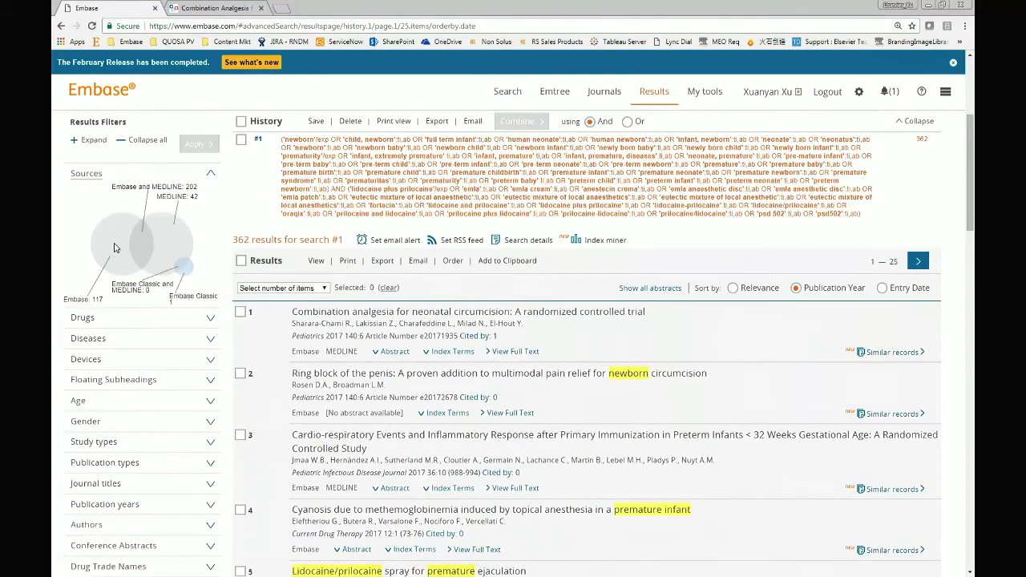
pyautogui.click(114, 249)
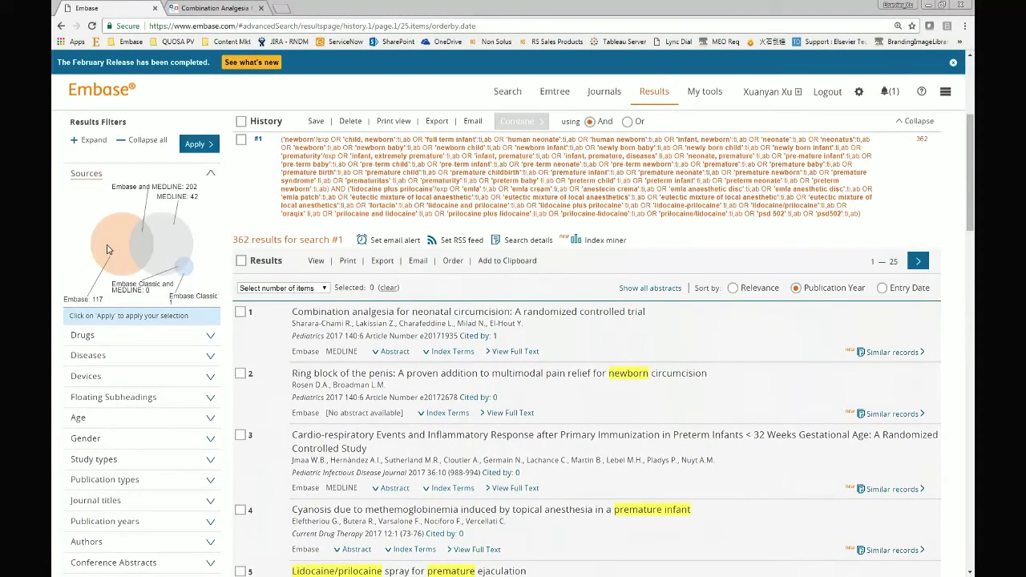
pyautogui.click(141, 247)
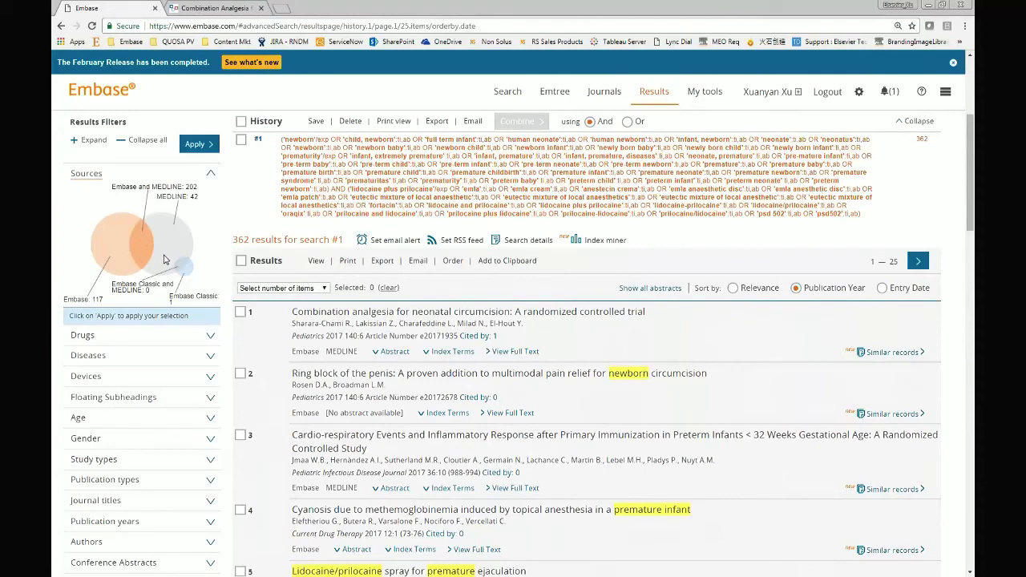
pyautogui.click(166, 258)
pyautogui.click(96, 175)
# Examine the Drugs, Floating Subheadings and Study types results filters.
pyautogui.click(97, 194)
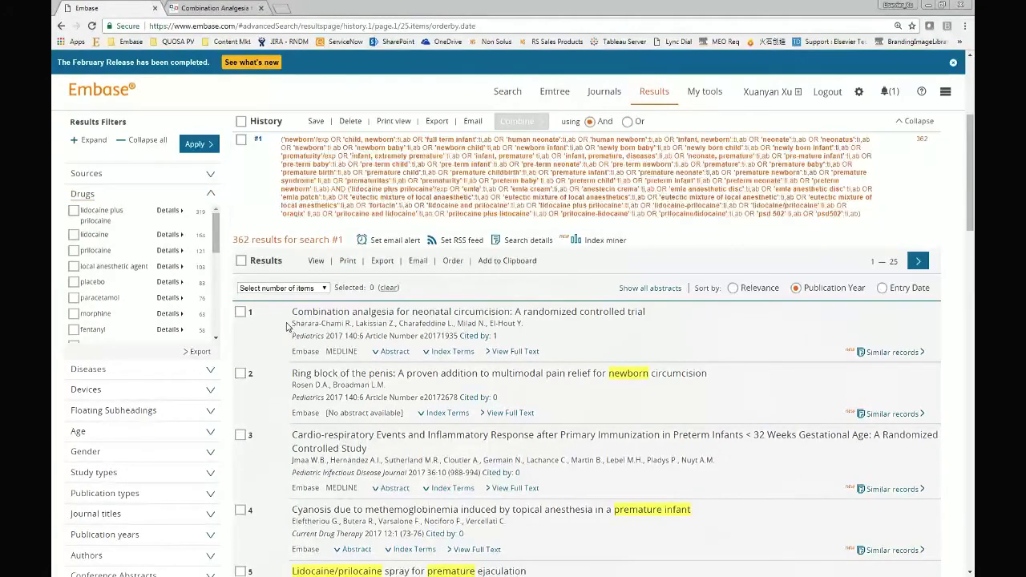
pyautogui.scroll(-1, 201, 377)
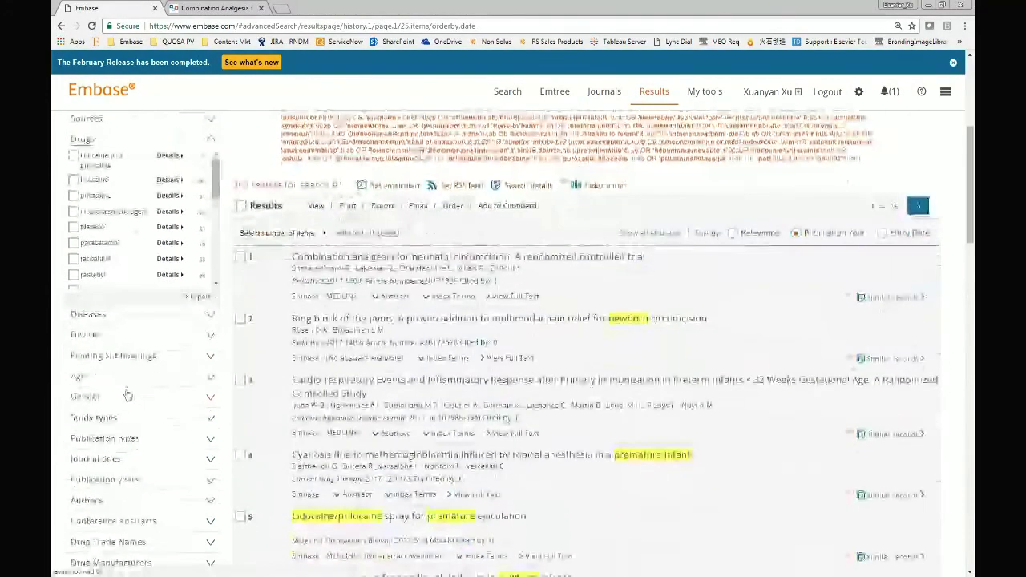
pyautogui.click(126, 356)
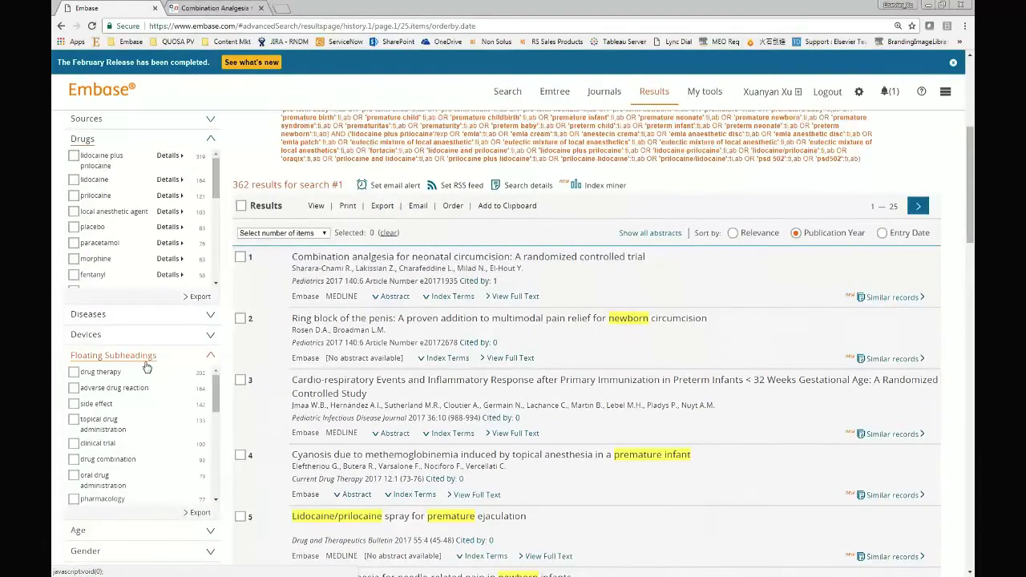
pyautogui.scroll(-2, 156, 362)
pyautogui.scroll(-2, 145, 441)
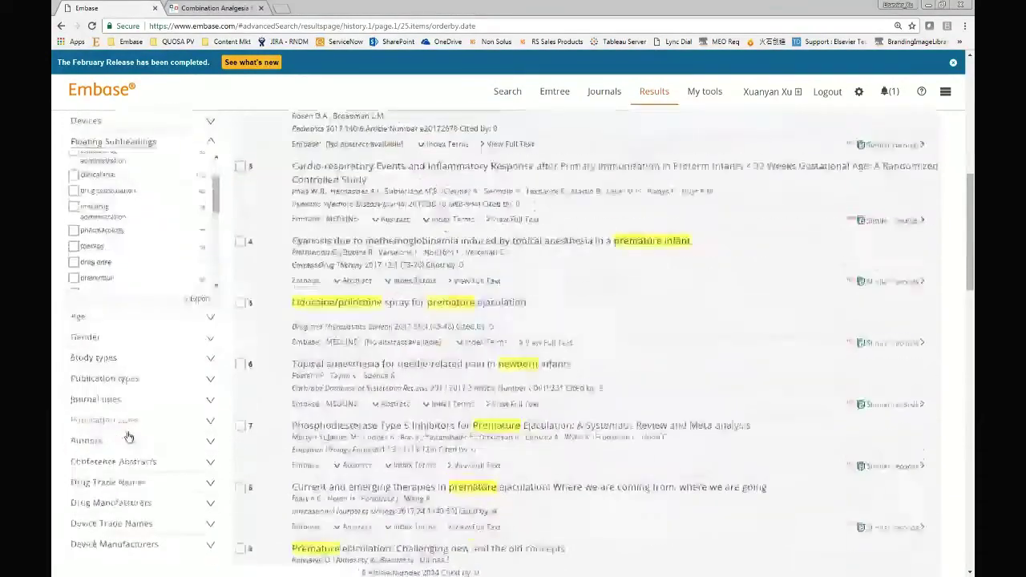
pyautogui.click(113, 354)
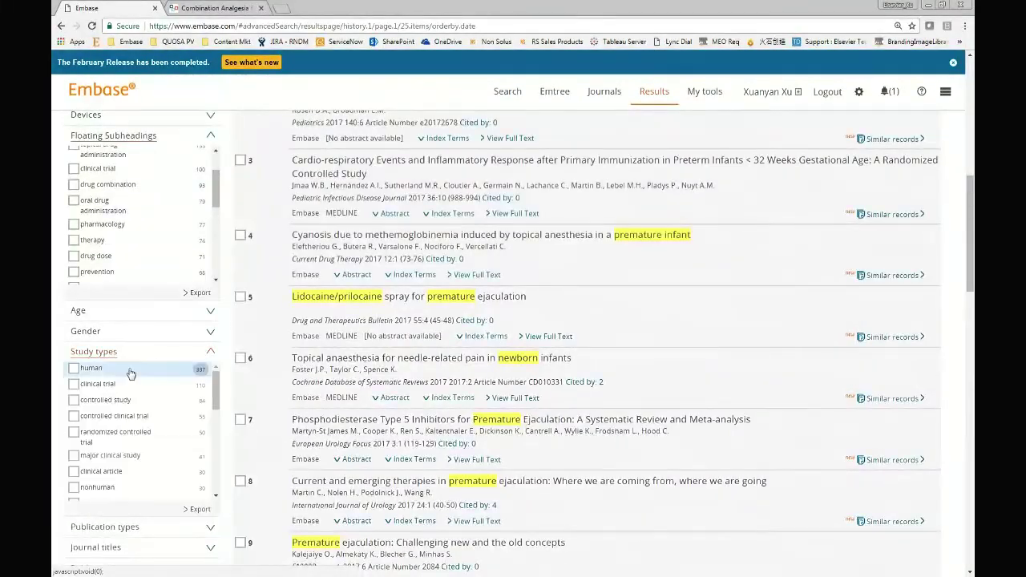
pyautogui.scroll(-6, 143, 450)
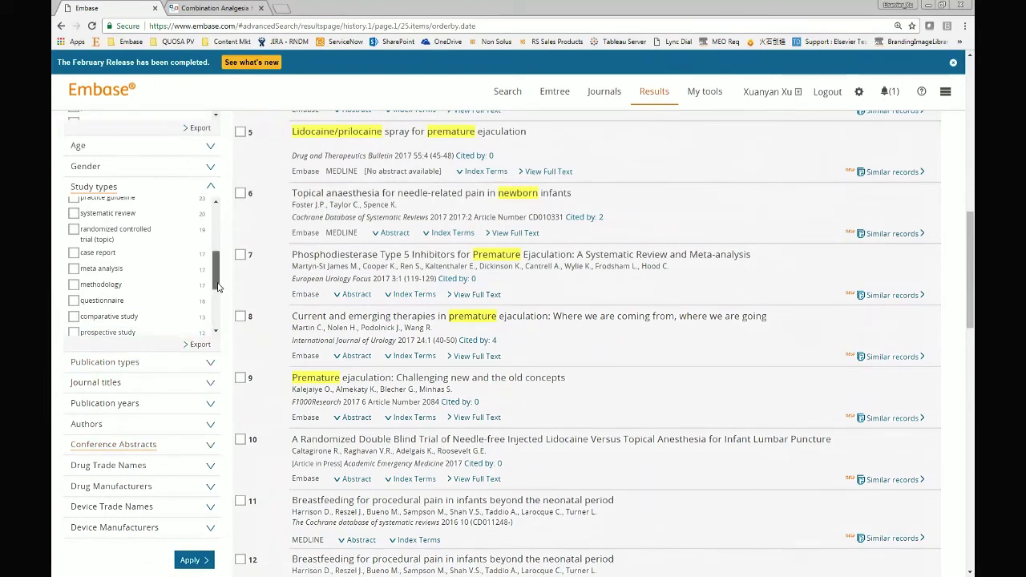
# Open the Index miner list of index terms for search #1.
pyautogui.scroll(2, 218, 287)
pyautogui.moveTo(971, 273); pyautogui.dragTo(968, 167)
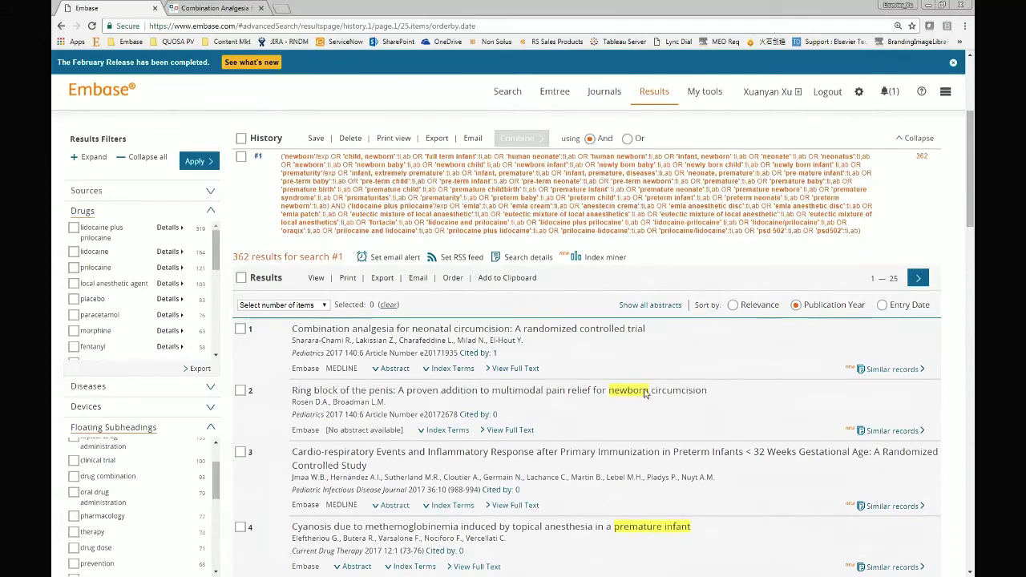
pyautogui.click(597, 259)
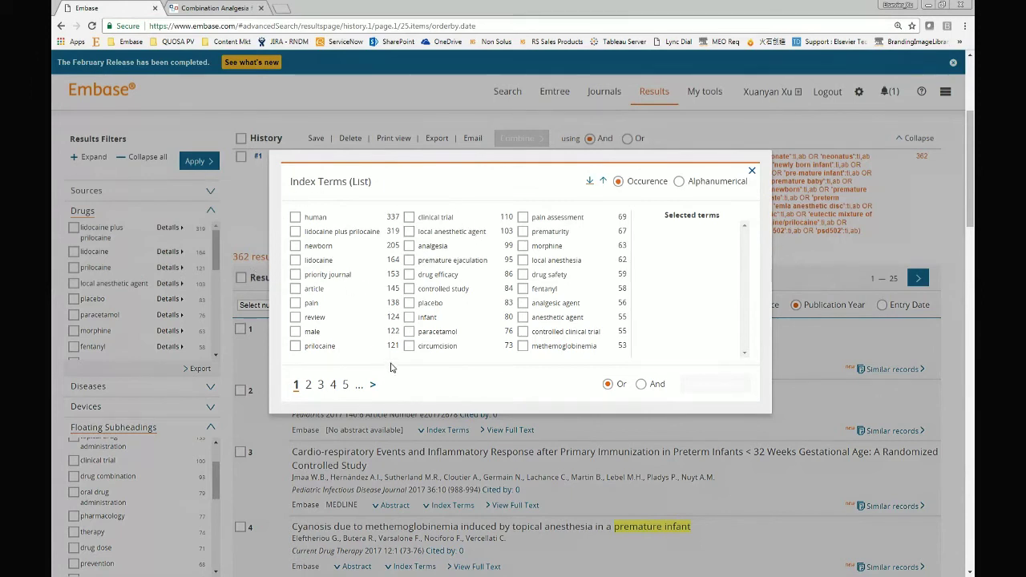
# Browse the index terms to the fourth page, select aerosol and blood sampling, and close the list without adding them to the query.
pyautogui.click(373, 387)
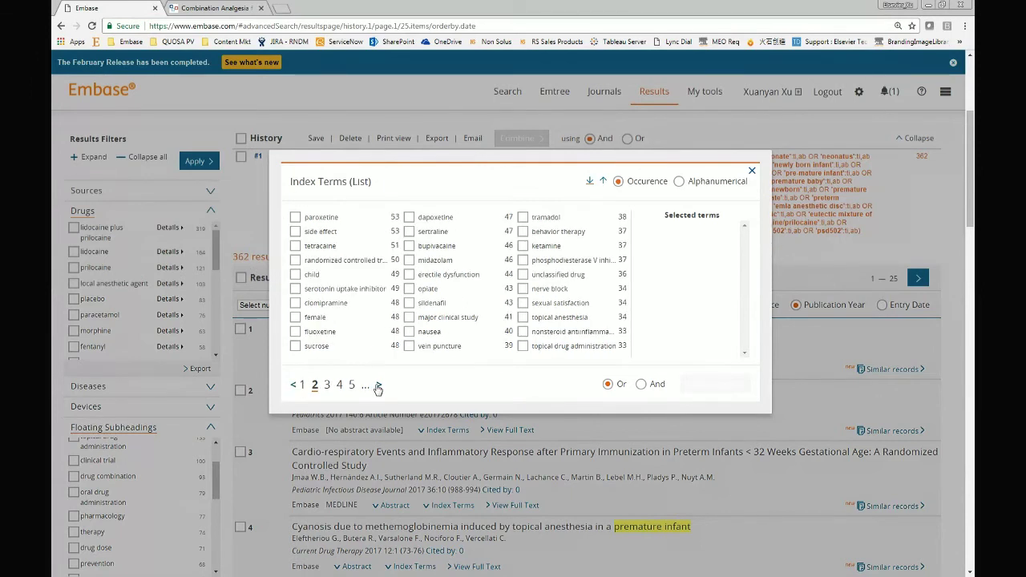
pyautogui.click(380, 387)
pyautogui.click(381, 388)
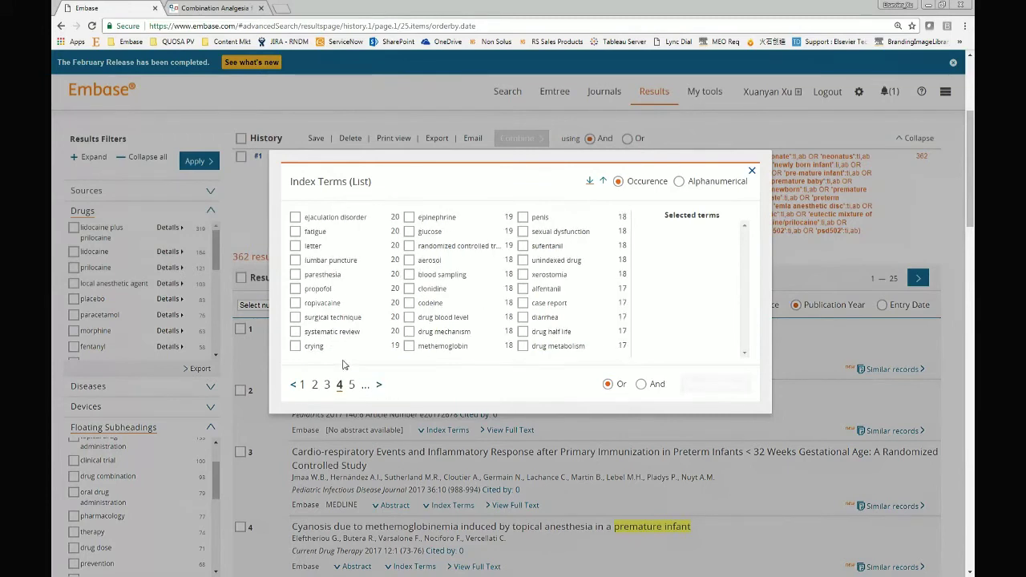
pyautogui.click(410, 262)
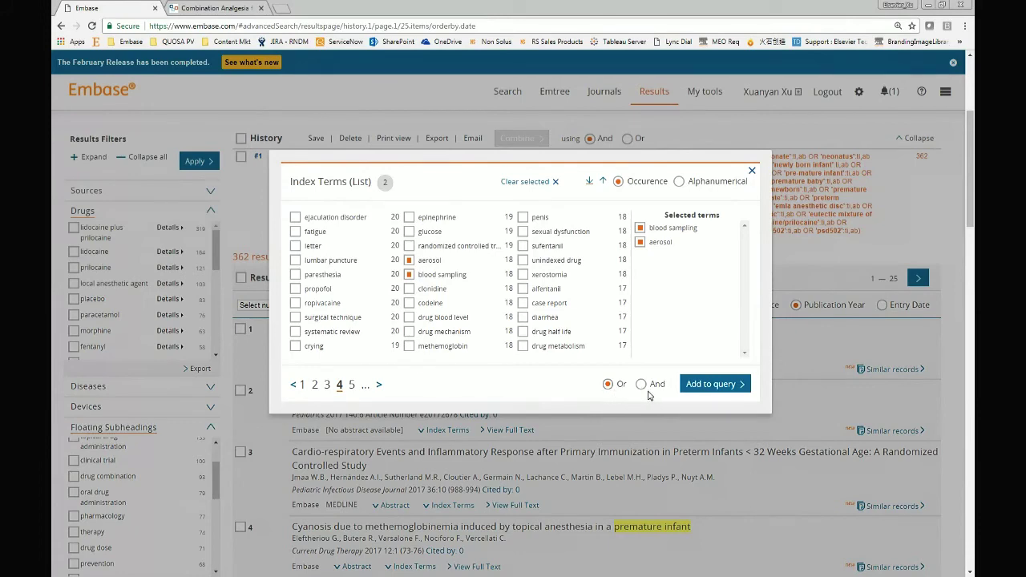
pyautogui.click(752, 171)
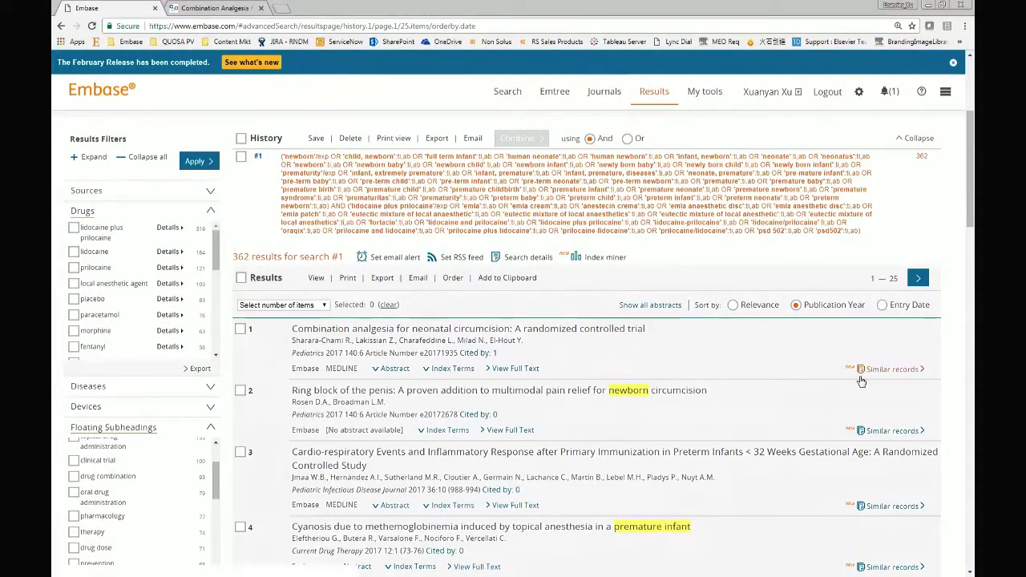
# Find records similar to "Combination analgesia for neonatal circumcision" and return to the results of search #1.
pyautogui.click(885, 371)
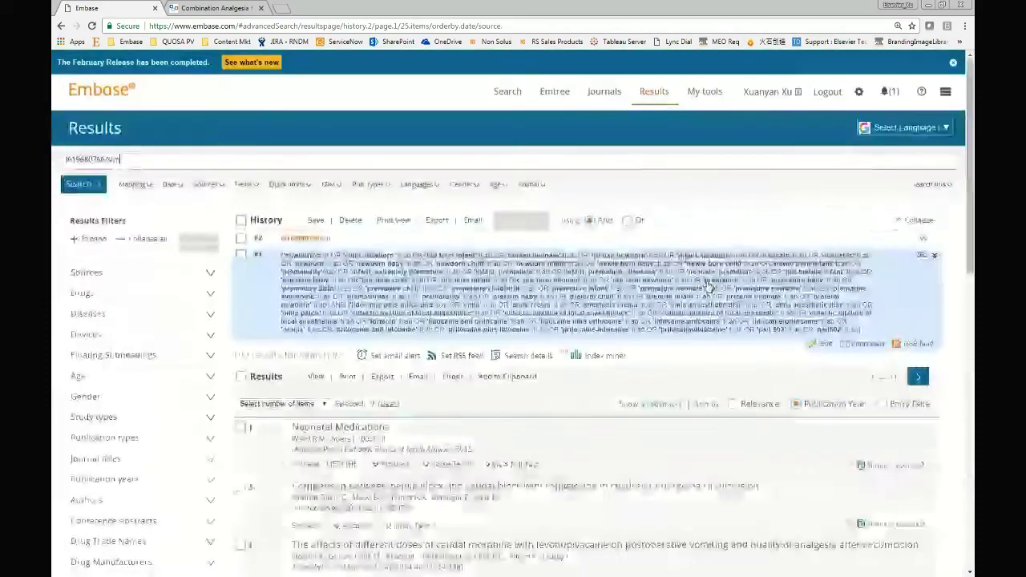
pyautogui.moveTo(967, 135)
pyautogui.mouseDown()
pyautogui.moveTo(971, 218)
pyautogui.moveTo(970, 129)
pyautogui.mouseUp()
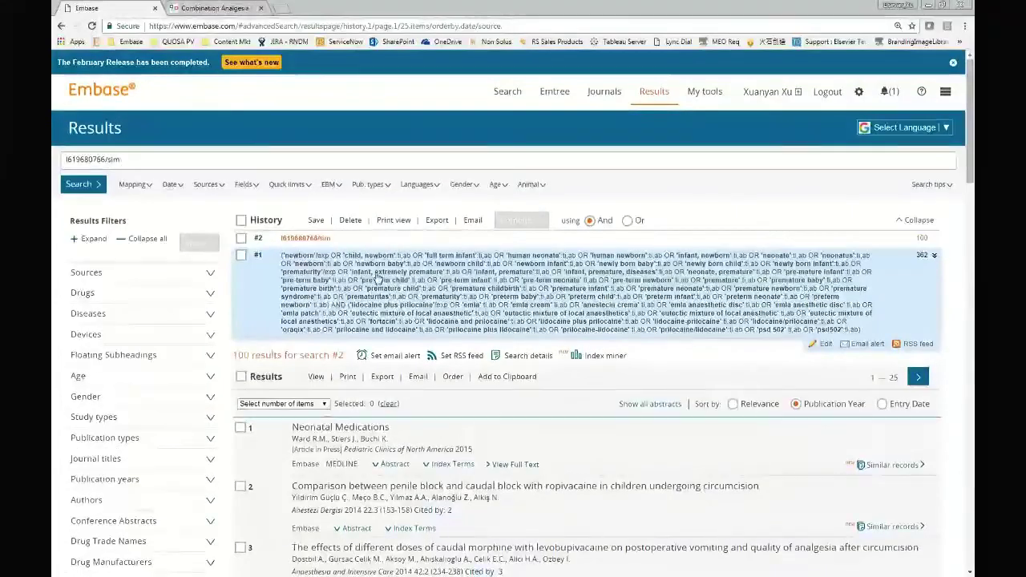
pyautogui.click(394, 301)
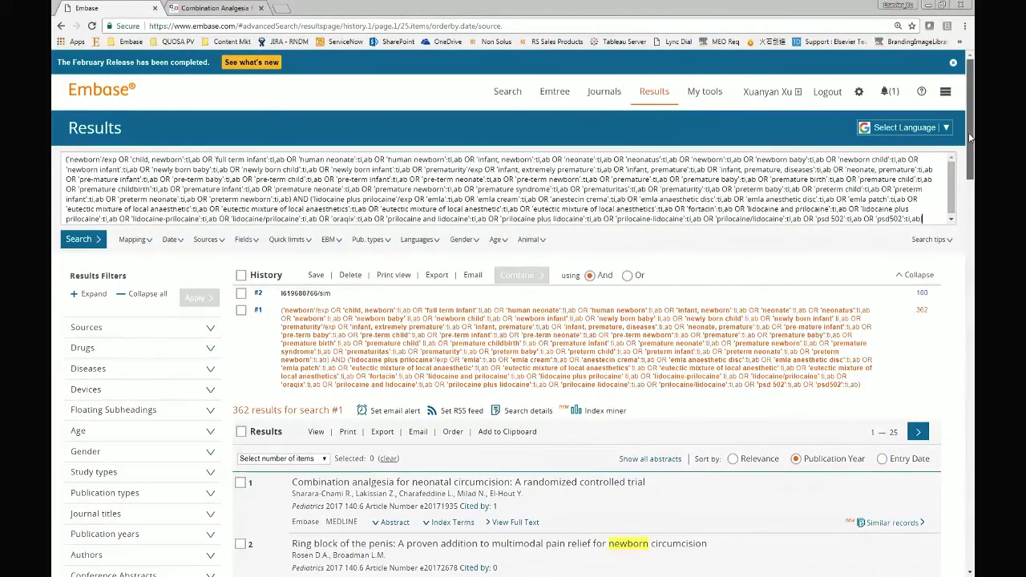
# Select all records on the first results page of search #1 and open their export settings.
pyautogui.moveTo(969, 138); pyautogui.dragTo(968, 156)
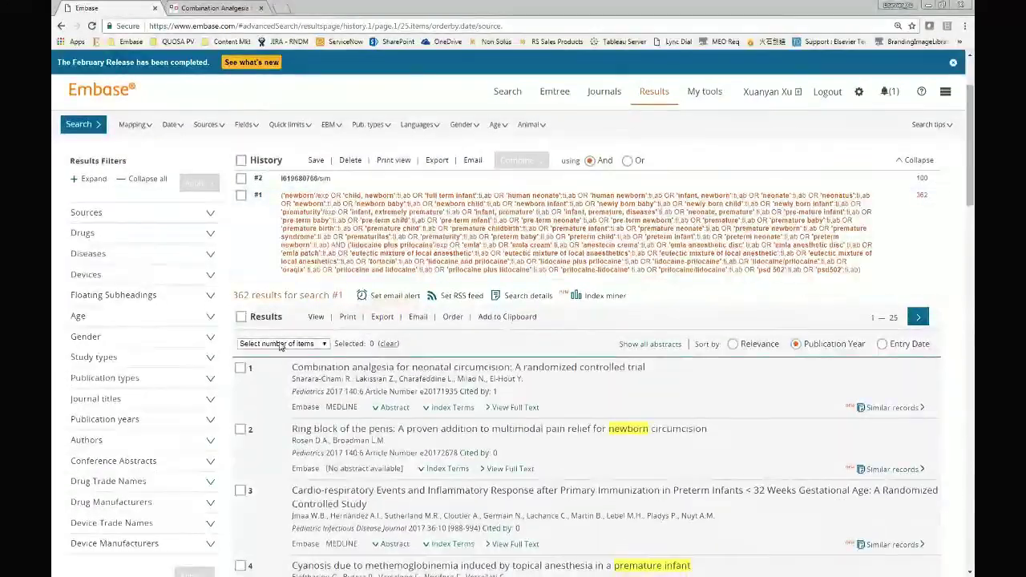
pyautogui.click(280, 343)
pyautogui.click(281, 378)
pyautogui.click(242, 318)
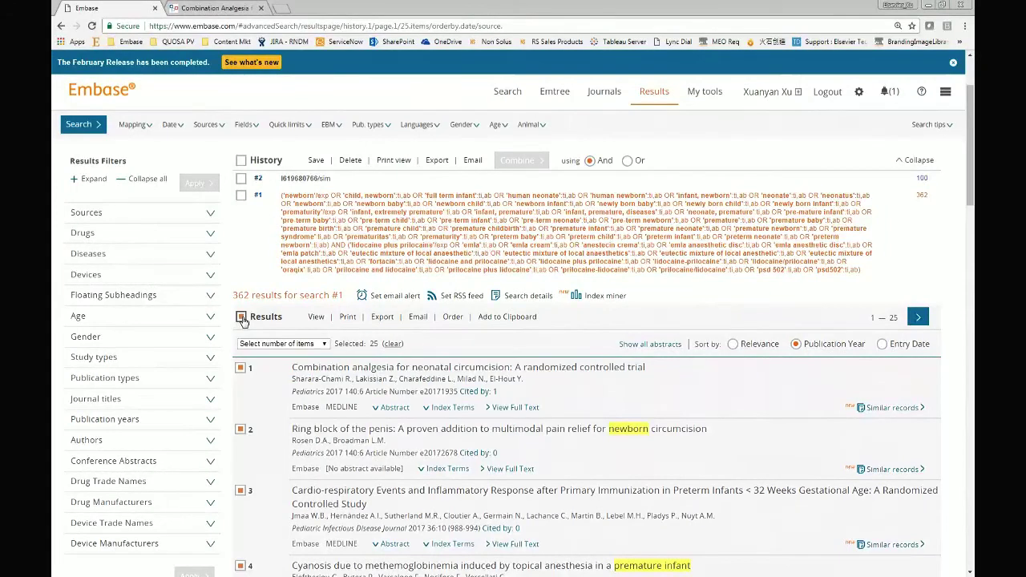
pyautogui.click(382, 318)
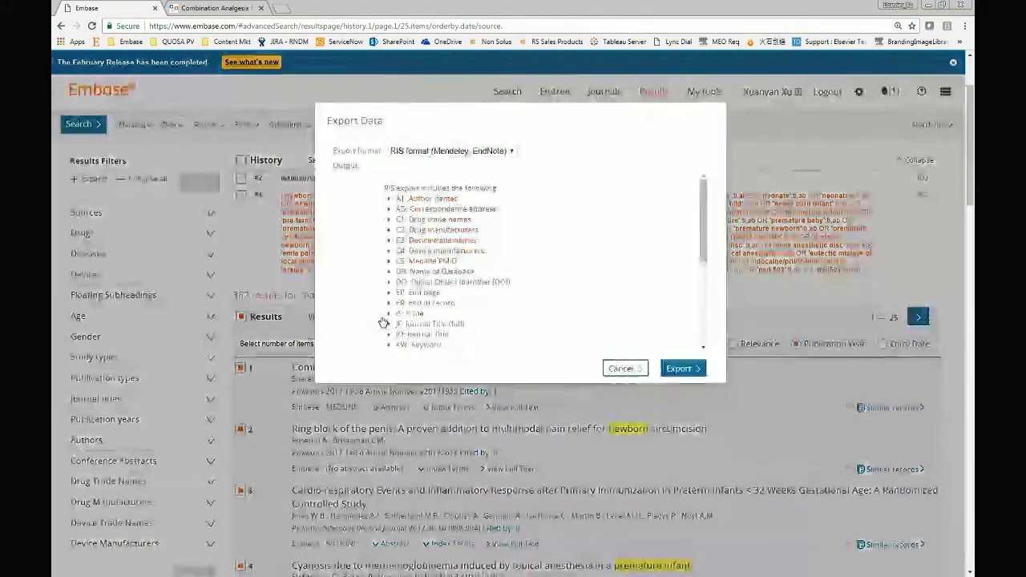
# Set the export to MS Word format with citations only, including the search query and activating highlighting.
pyautogui.click(457, 152)
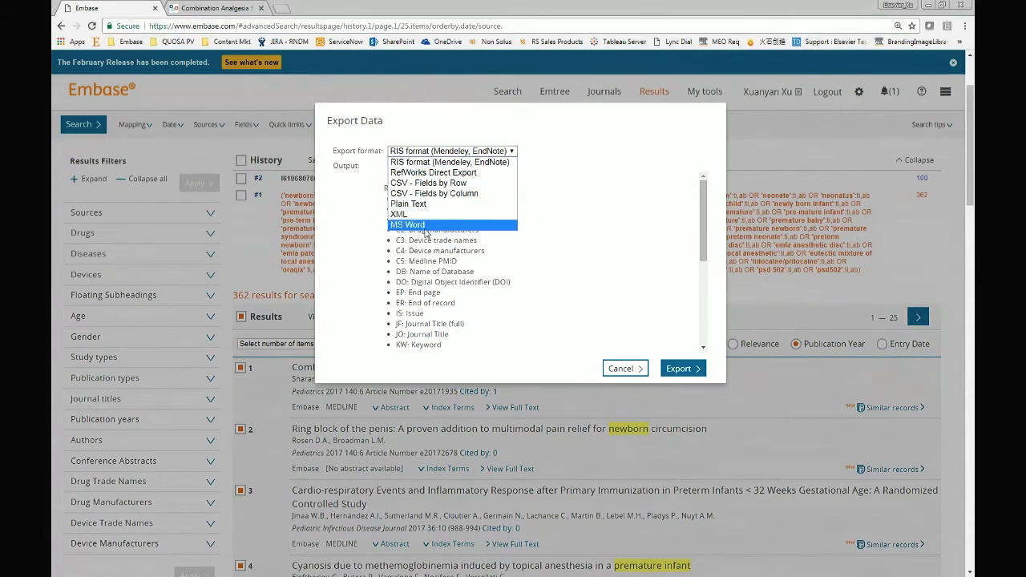
pyautogui.click(428, 227)
pyautogui.click(428, 152)
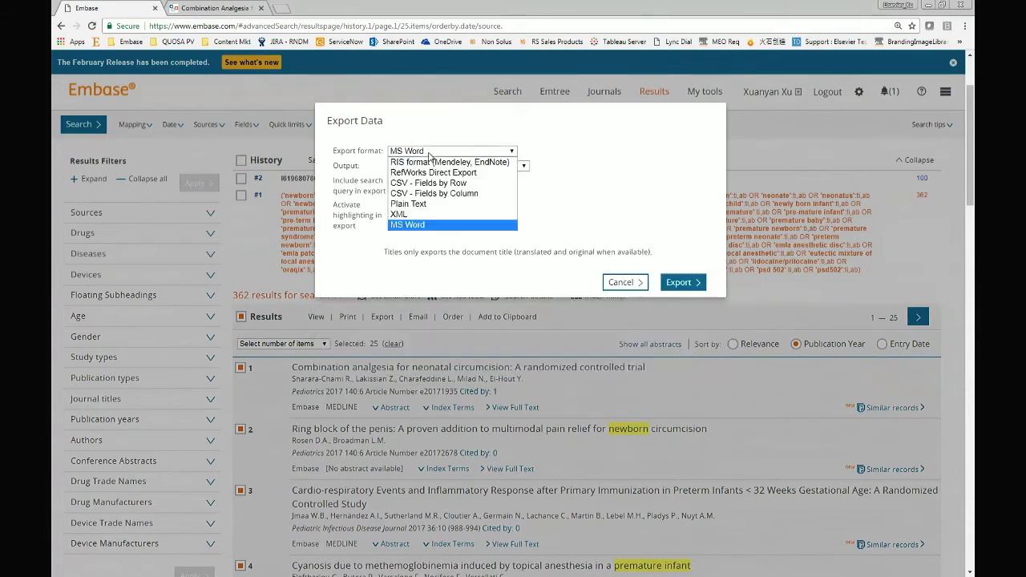
pyautogui.click(422, 227)
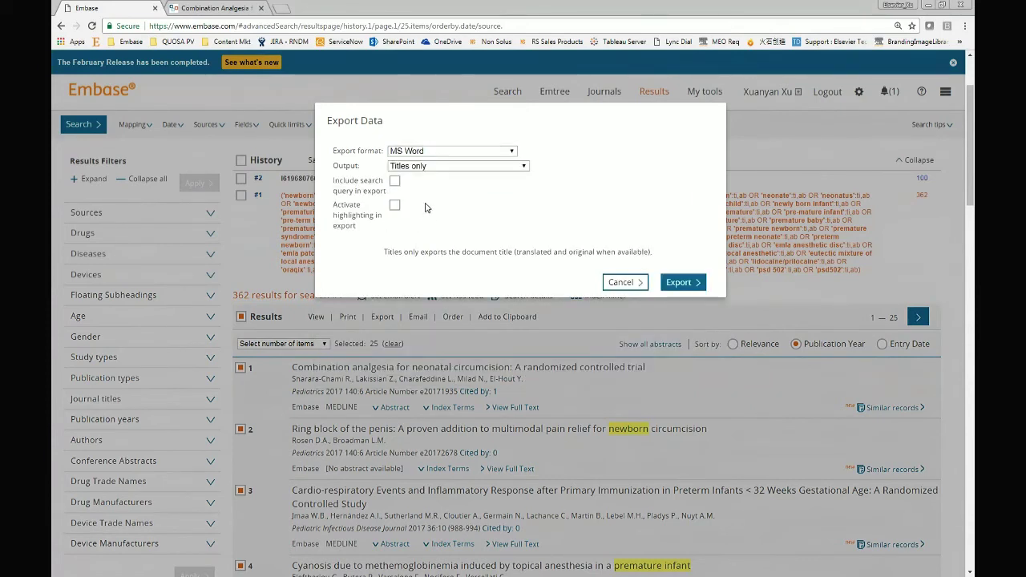
pyautogui.click(428, 168)
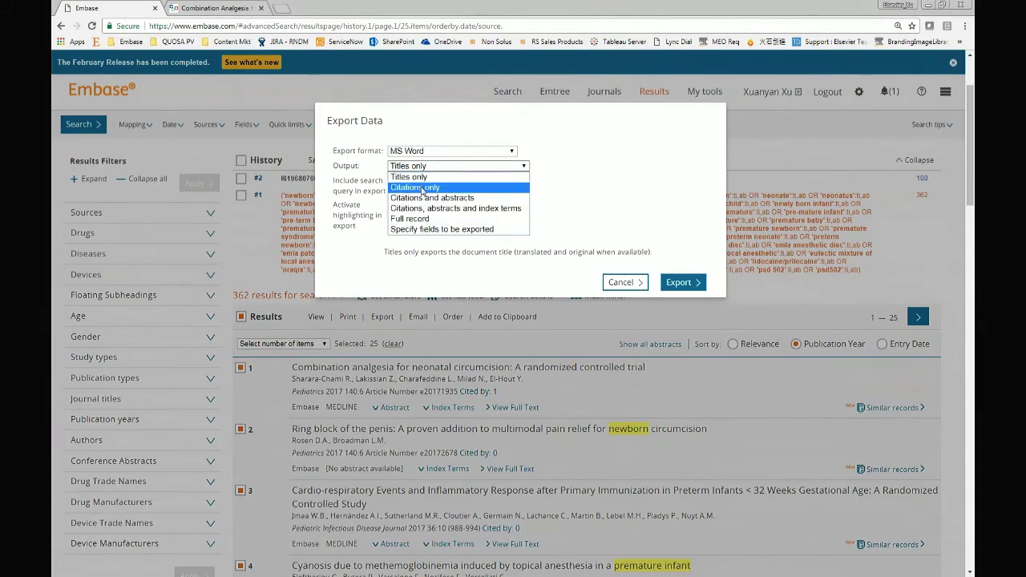
pyautogui.click(422, 190)
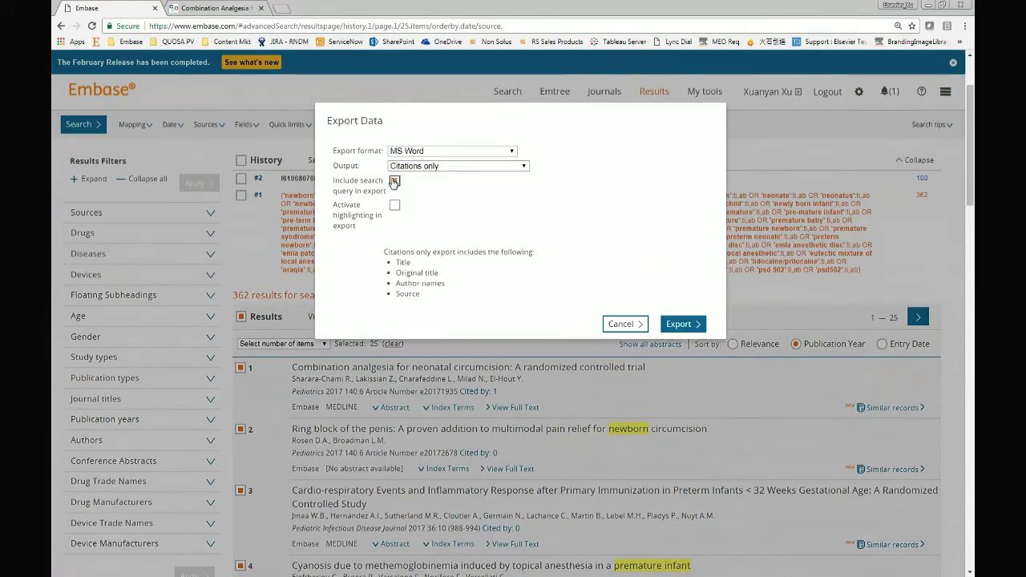
pyautogui.moveTo(363, 233); pyautogui.dragTo(341, 203)
pyautogui.click(365, 233)
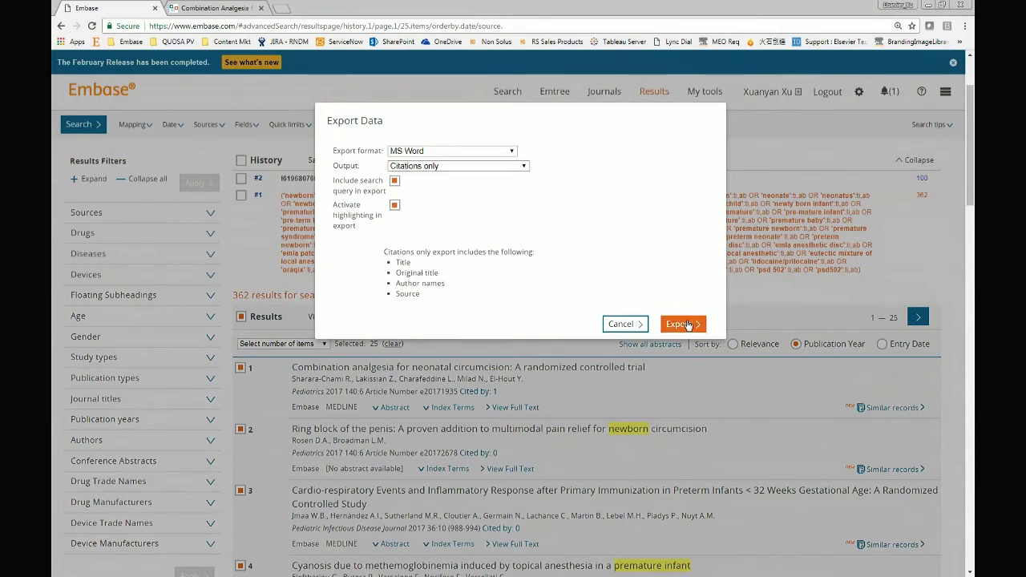
# Export the selected records, download the resulting document, and open it maximized in Word.
pyautogui.click(688, 326)
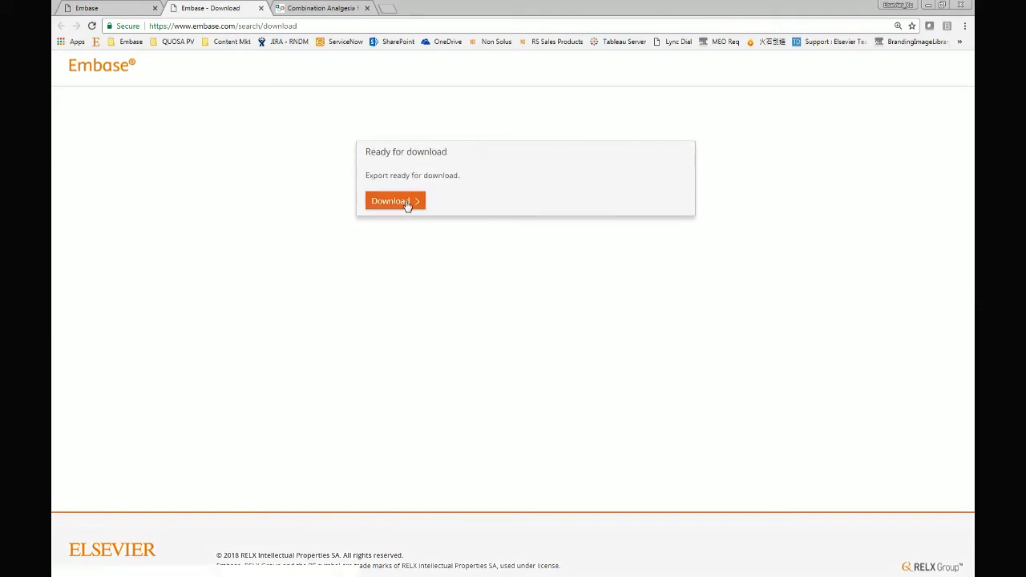
pyautogui.click(408, 203)
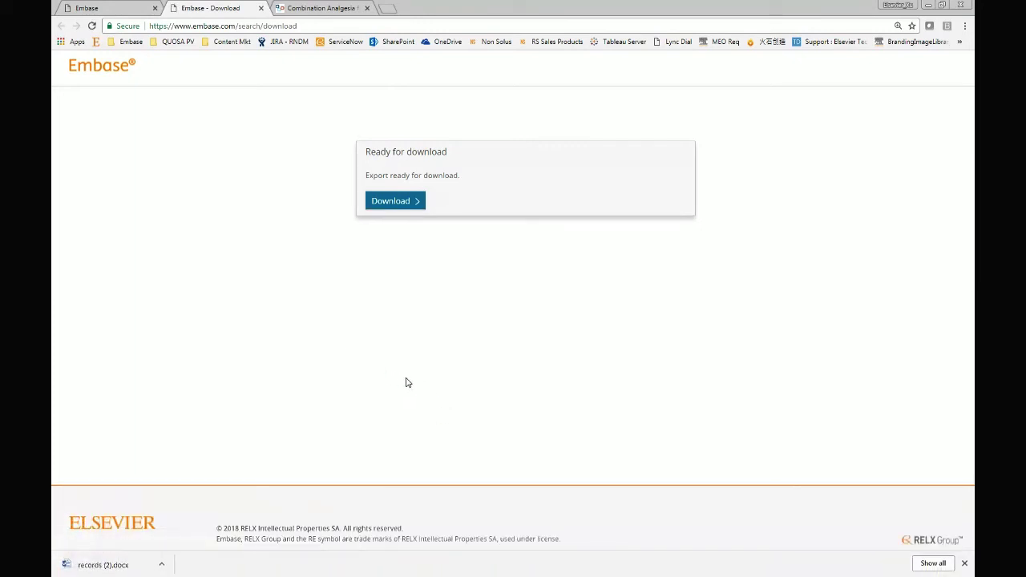
pyautogui.click(136, 567)
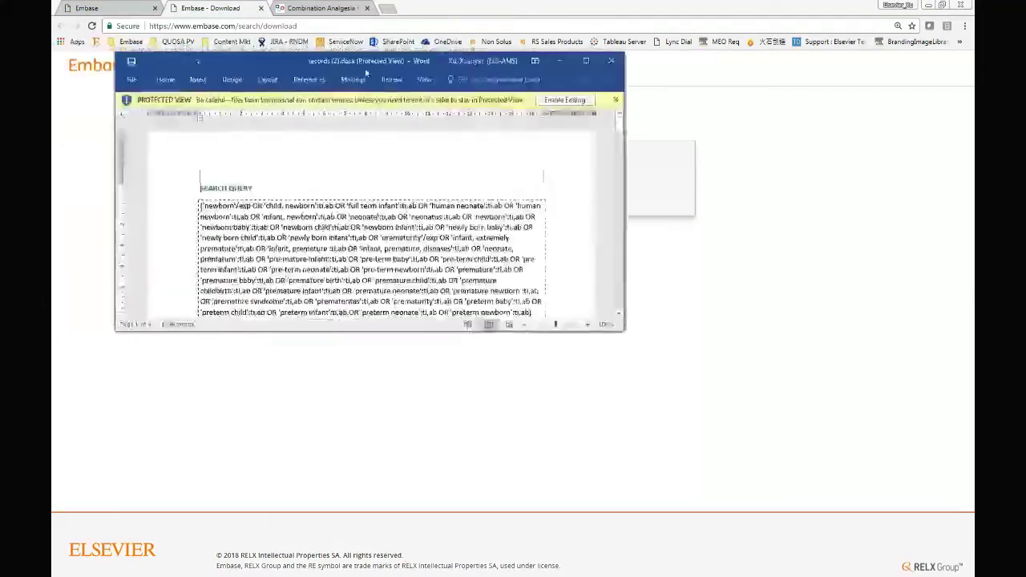
pyautogui.doubleClick(364, 65)
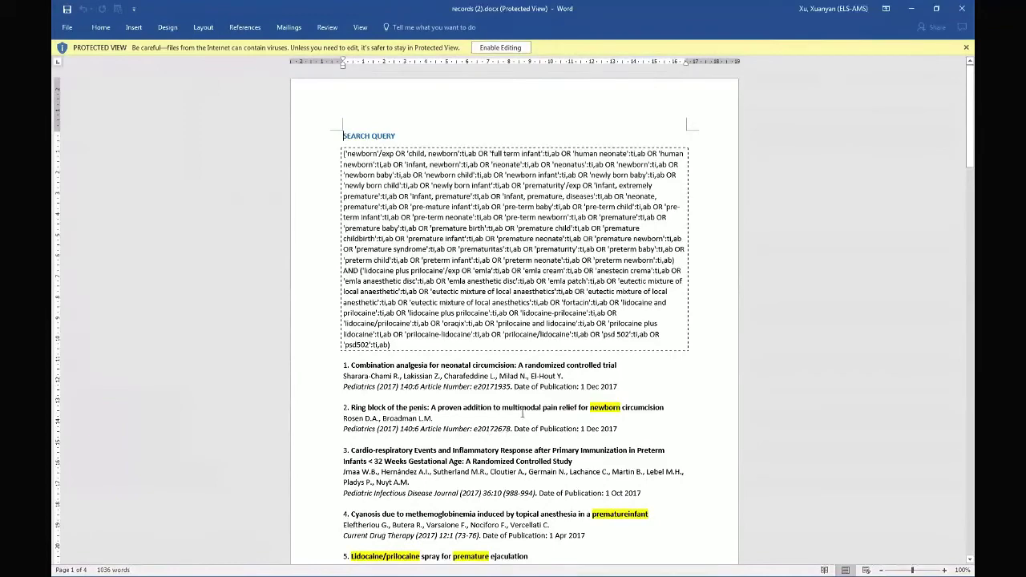
# Examine the search query, the citations and the highlighted search terms in the exported Word document.
pyautogui.scroll(-1, 565, 404)
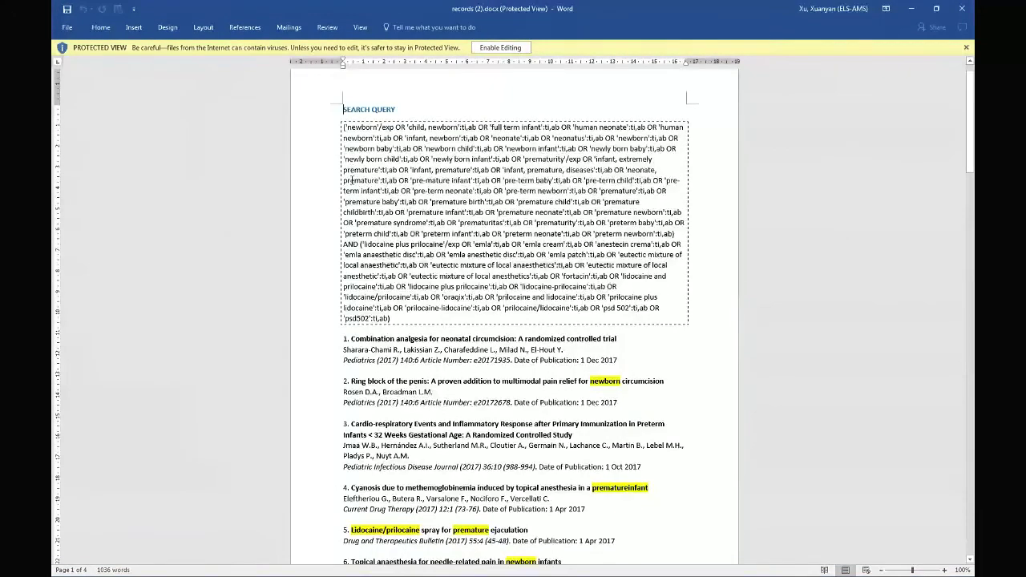
pyautogui.moveTo(351, 181); pyautogui.dragTo(353, 160)
pyautogui.click(443, 241)
pyautogui.scroll(-4, 416, 365)
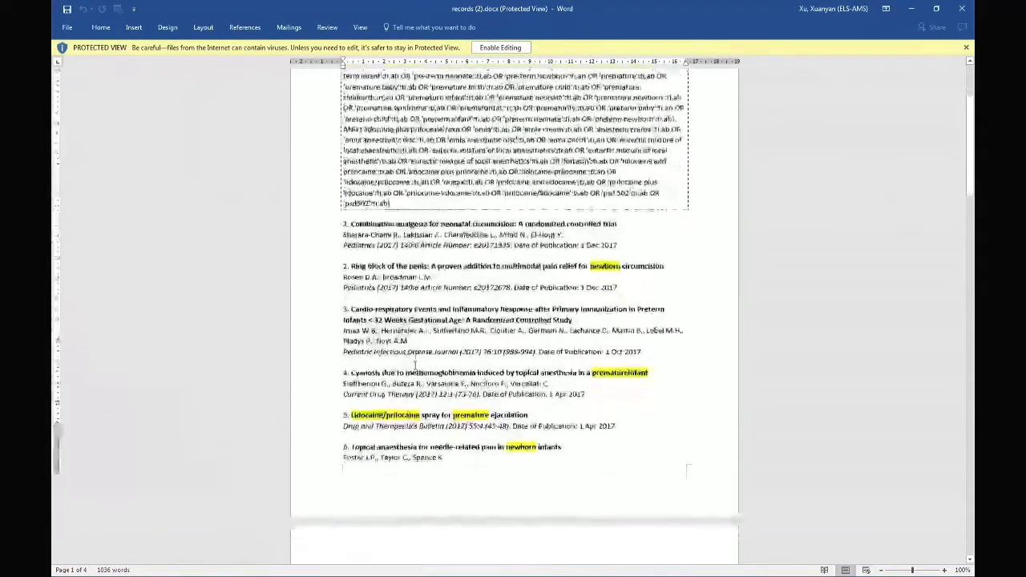
pyautogui.scroll(-12, 415, 365)
pyautogui.scroll(11, 422, 360)
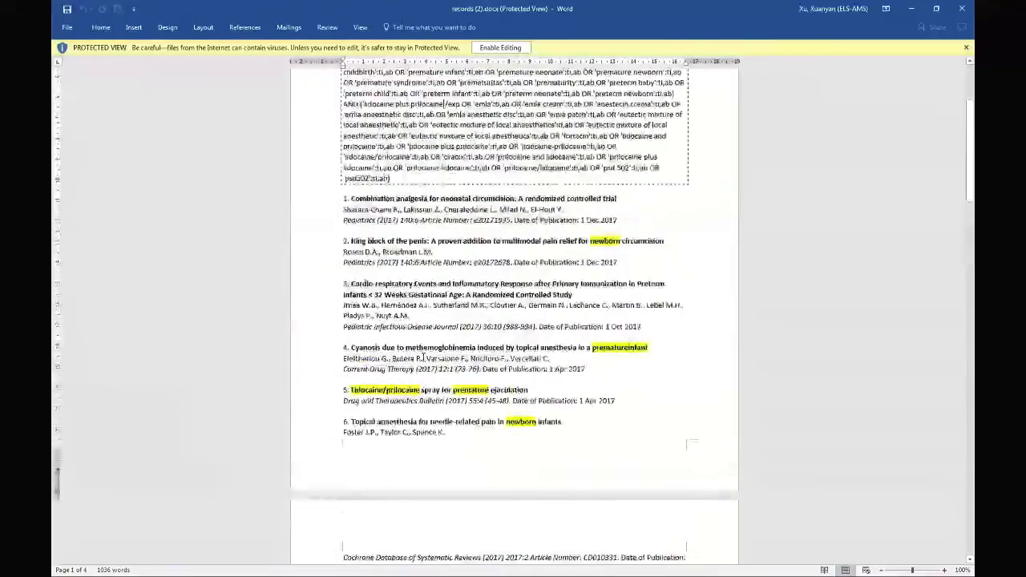
pyautogui.scroll(4, 422, 358)
pyautogui.scroll(-3, 423, 358)
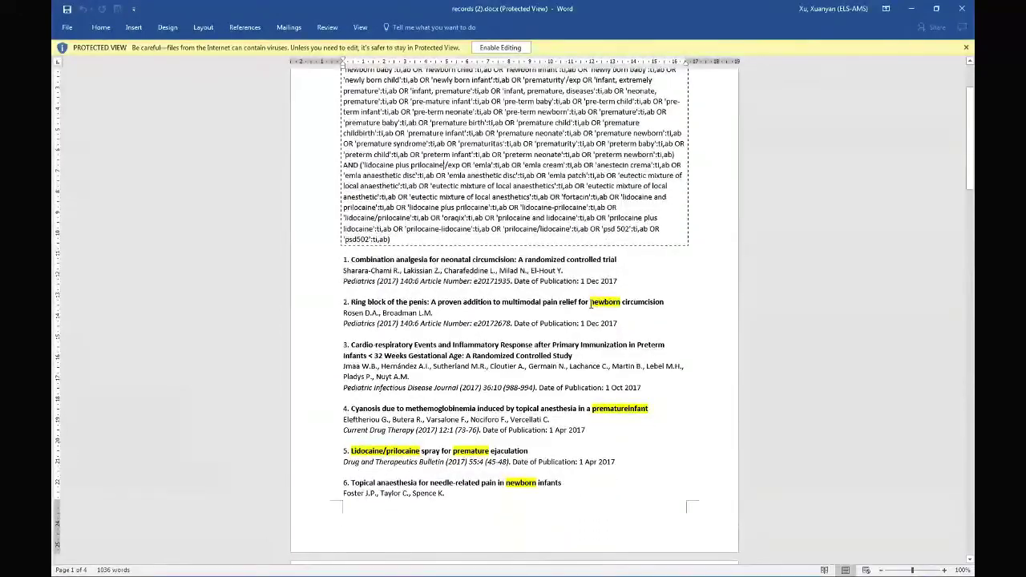
pyautogui.moveTo(591, 303); pyautogui.dragTo(619, 302)
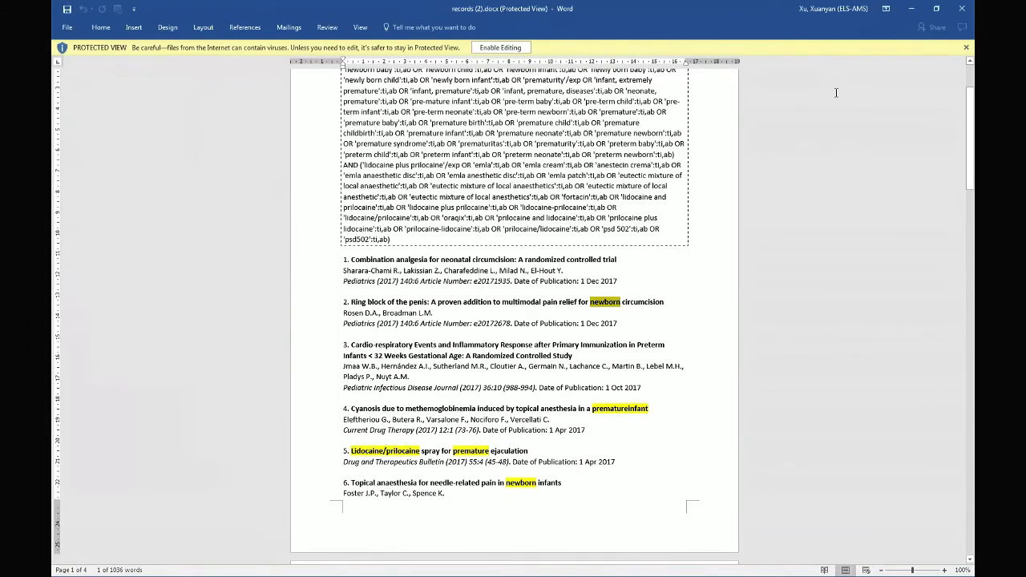
# Switch back to the Embase results, view the email form for the selected records, and cancel it without sending.
pyautogui.click(912, 8)
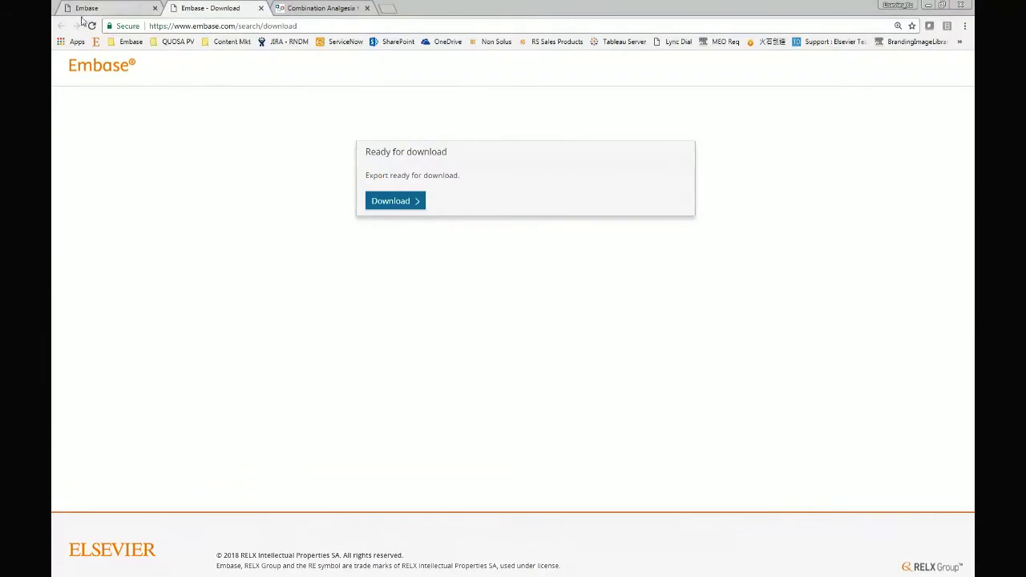
pyautogui.click(83, 10)
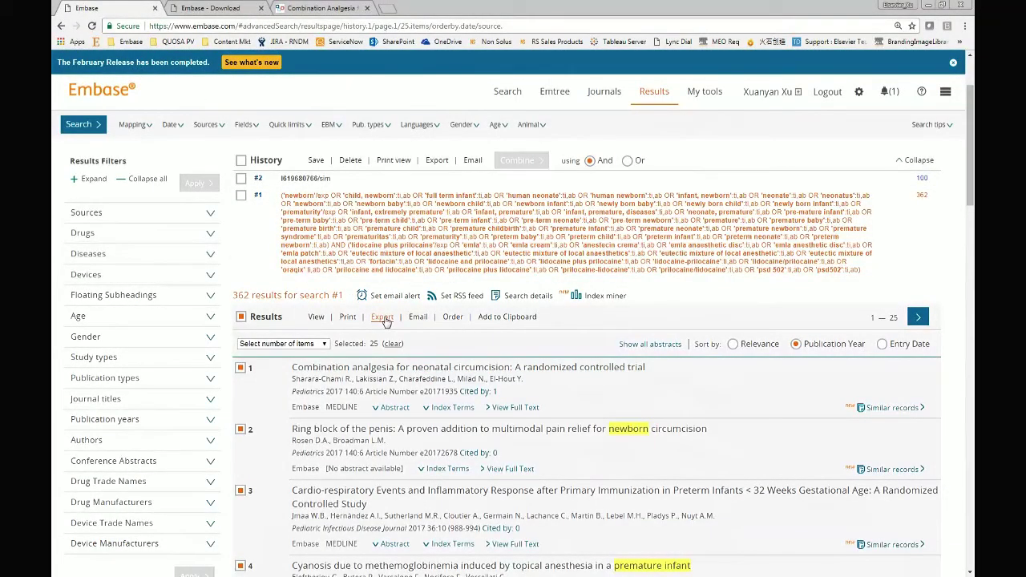
pyautogui.click(419, 319)
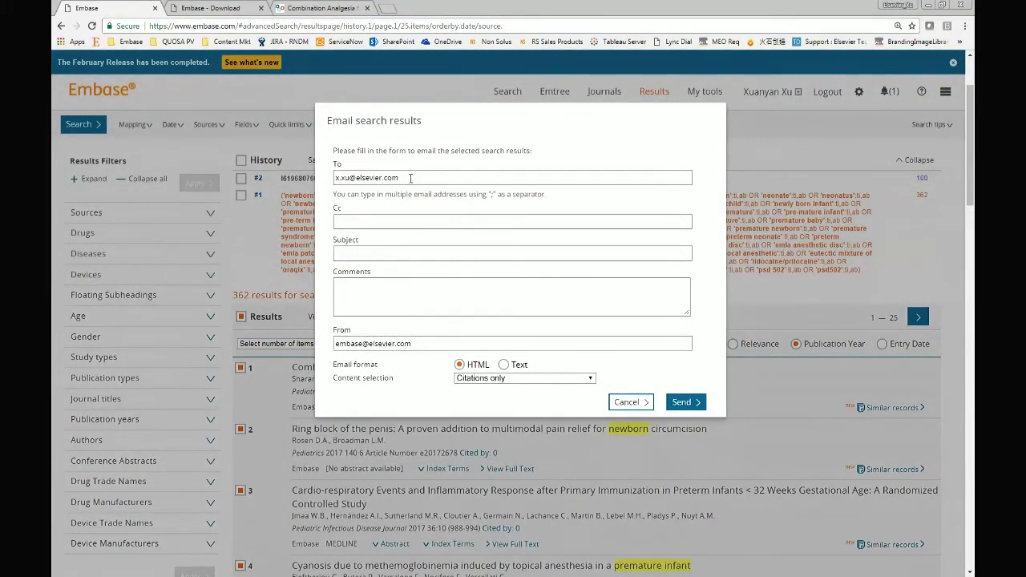
pyautogui.click(631, 403)
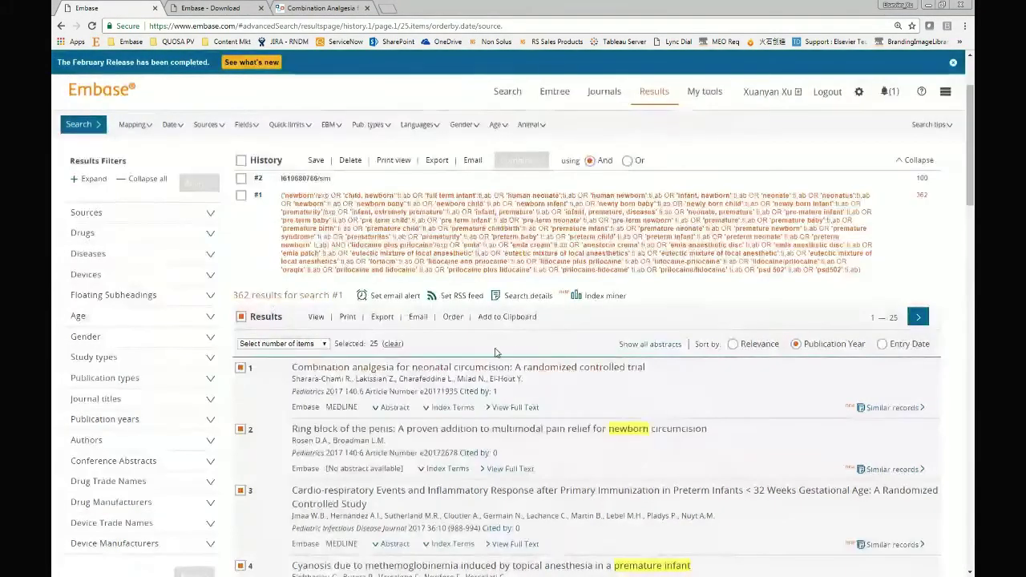
# Add the selected records to the Clipboard, view the Clipboard contents, and return to the search results.
pyautogui.click(501, 319)
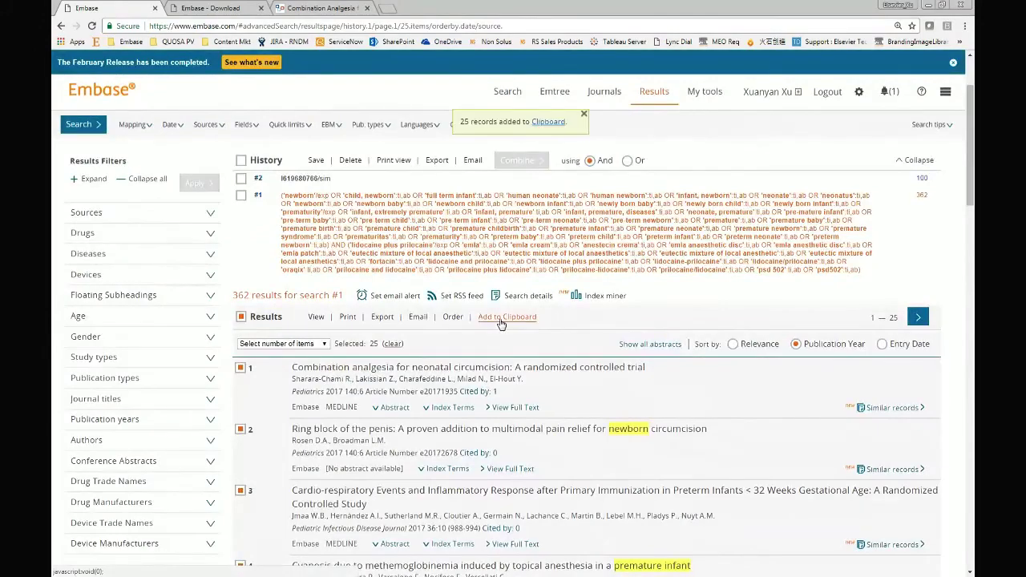
pyautogui.click(547, 122)
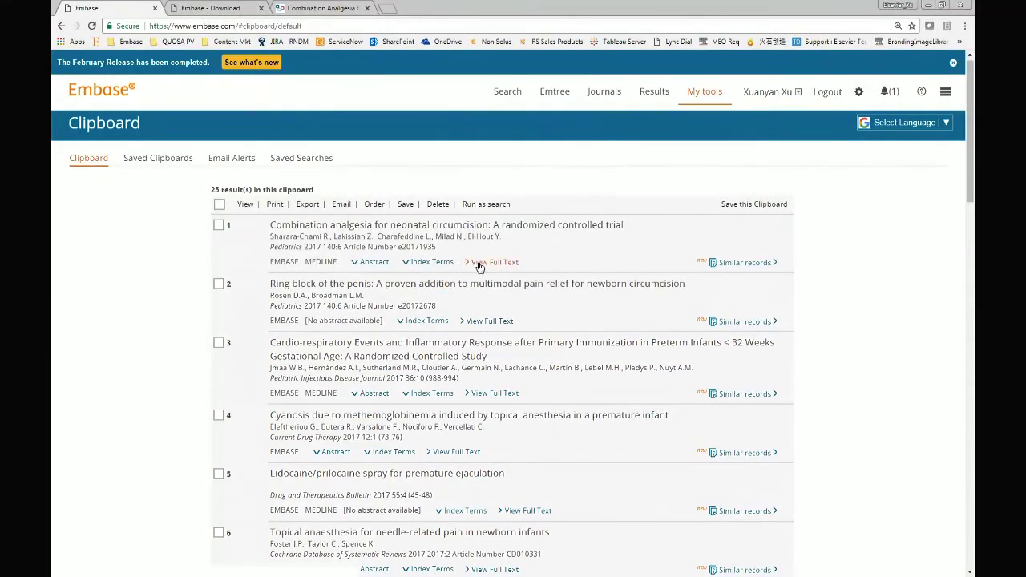
pyautogui.click(61, 25)
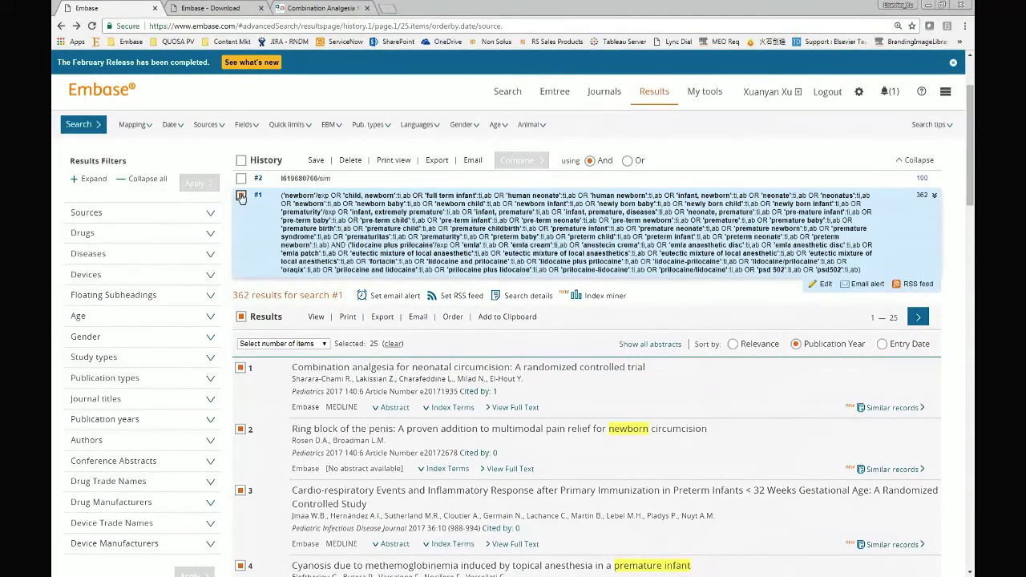
# Select search #1 in the History, review its export file formats, and cancel without exporting.
pyautogui.click(242, 198)
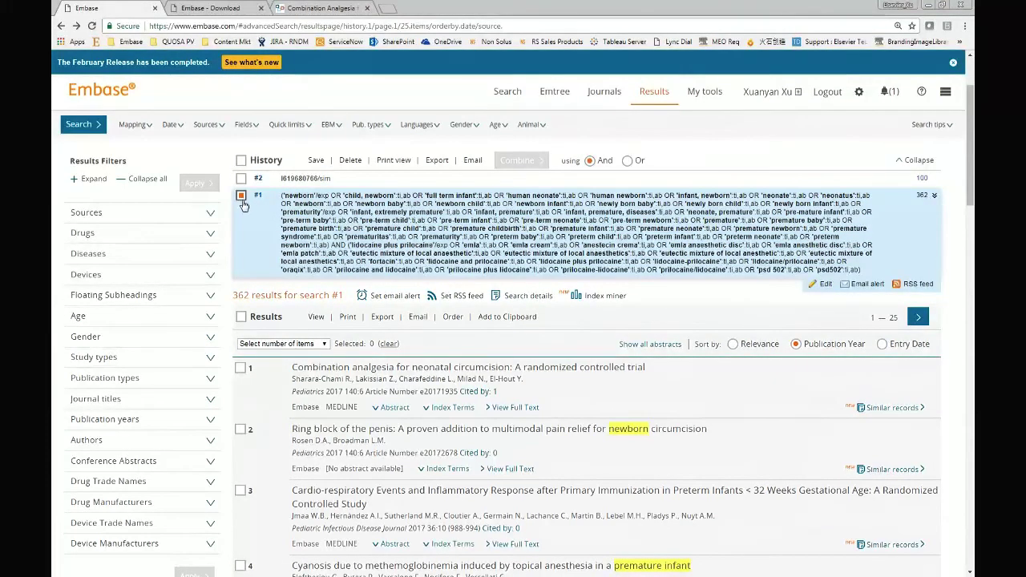
pyautogui.click(437, 160)
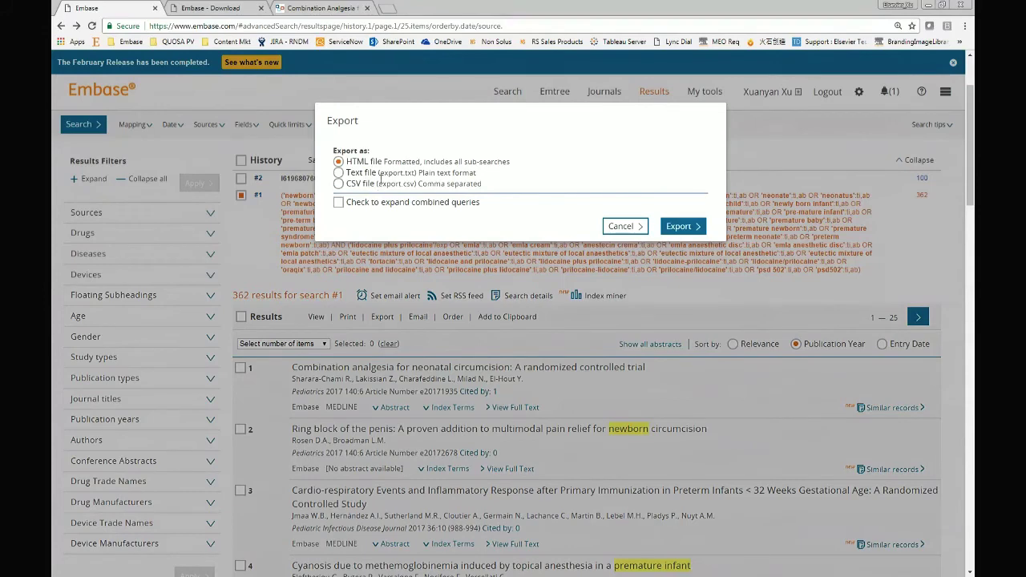
pyautogui.click(621, 226)
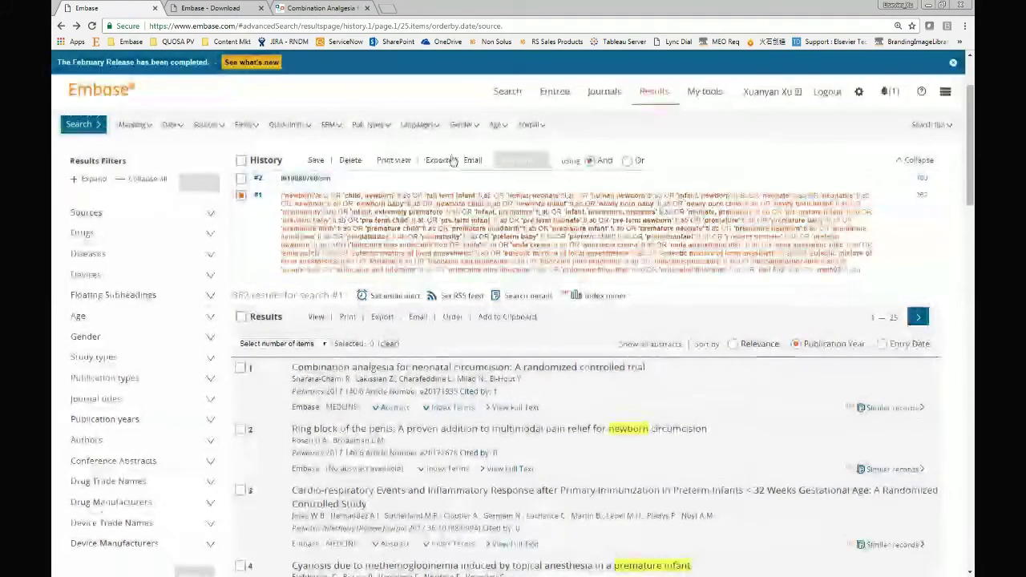
# View and cancel the email form for search #1, and look over the private and shared saved-search folders without saving before returning to the results.
pyautogui.click(456, 163)
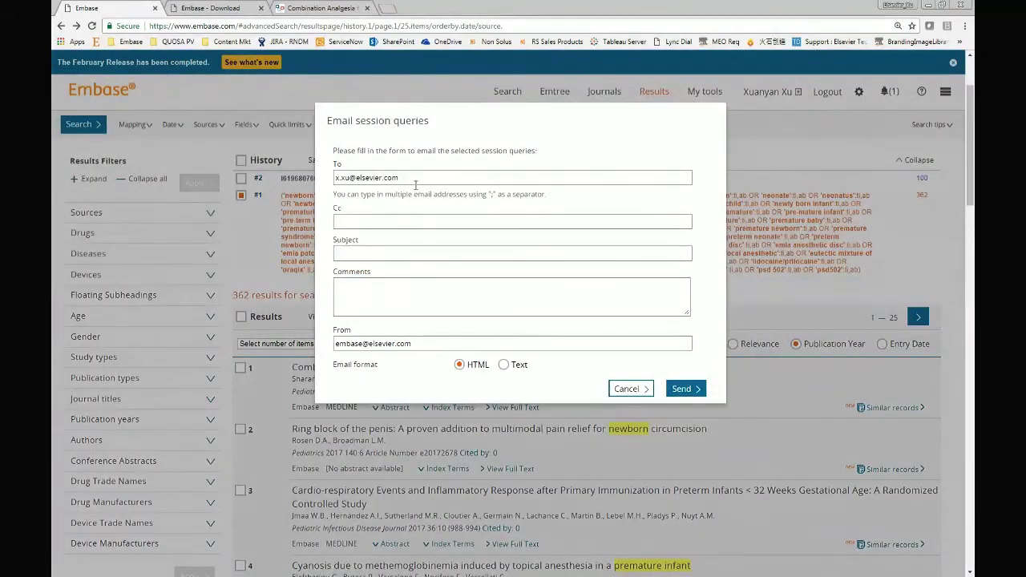
pyautogui.click(629, 388)
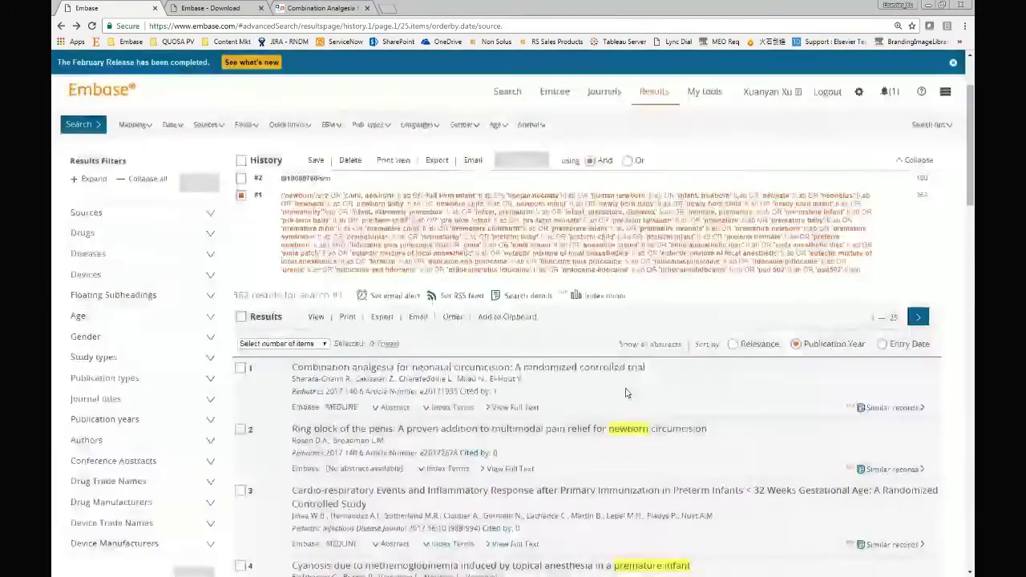
pyautogui.click(315, 163)
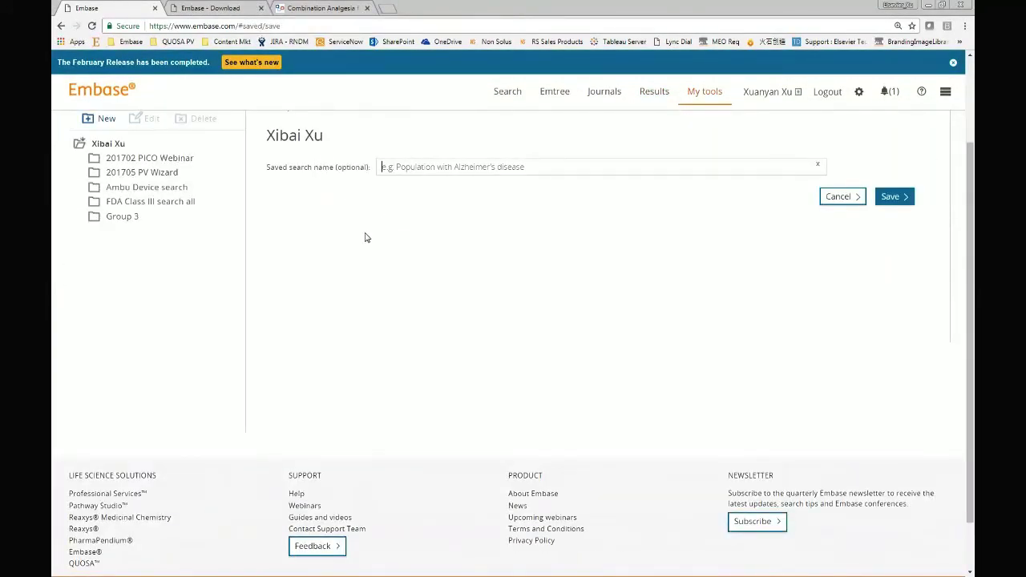
pyautogui.scroll(2, 160, 200)
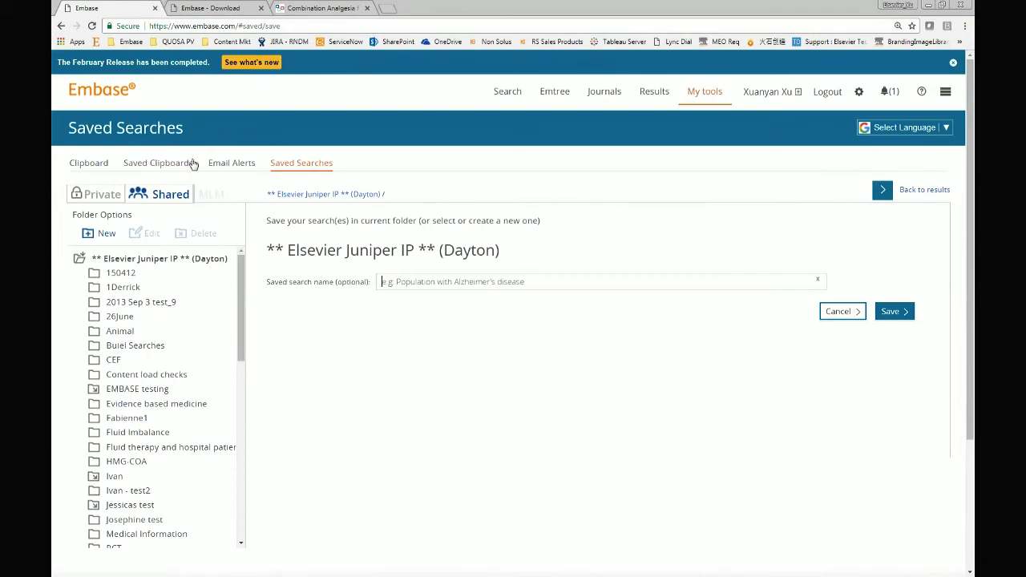
pyautogui.click(61, 25)
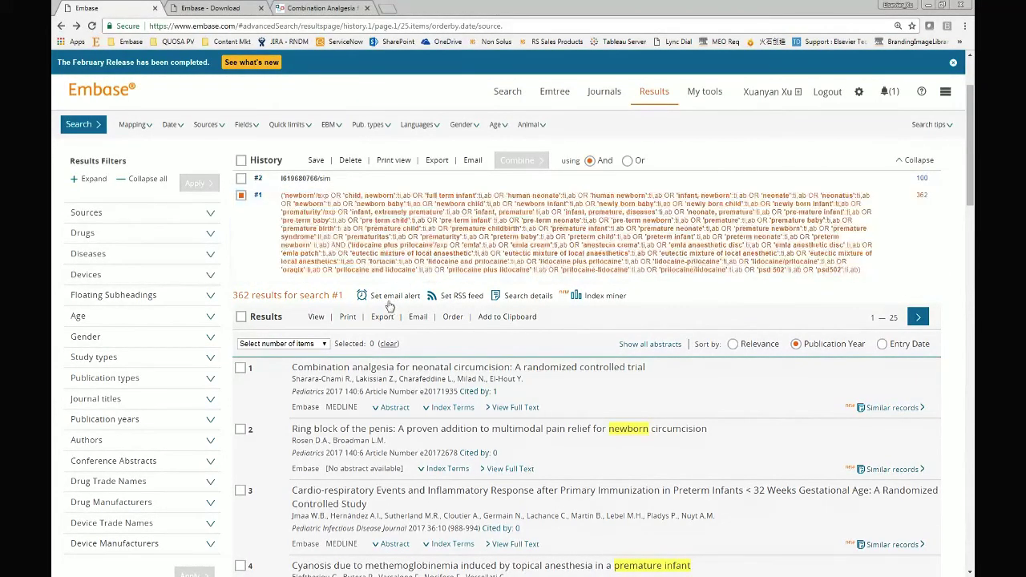
# Review the email alert form for search #1, including its content selection options, and cancel without setting an alert.
pyautogui.click(393, 302)
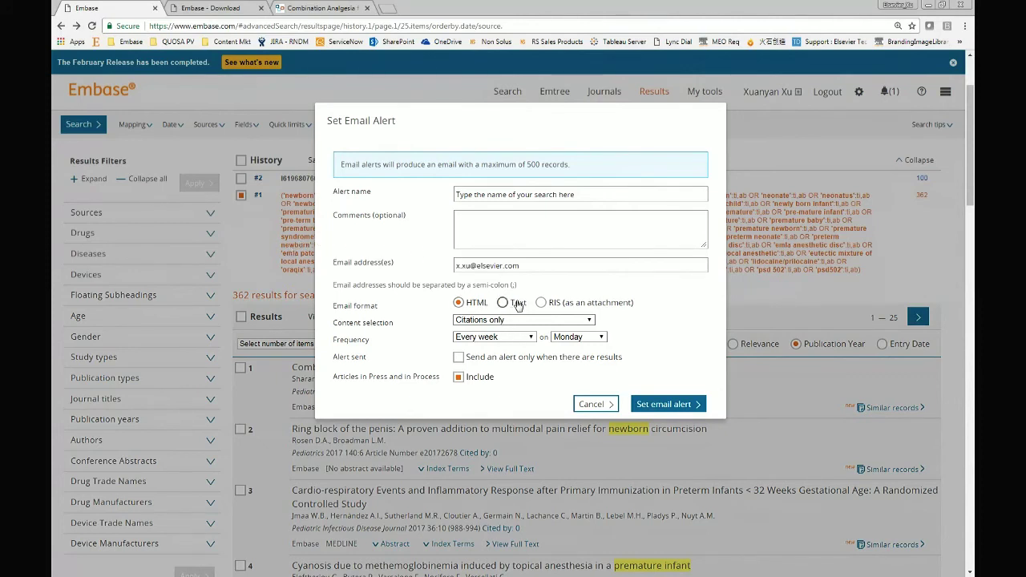
pyautogui.click(484, 321)
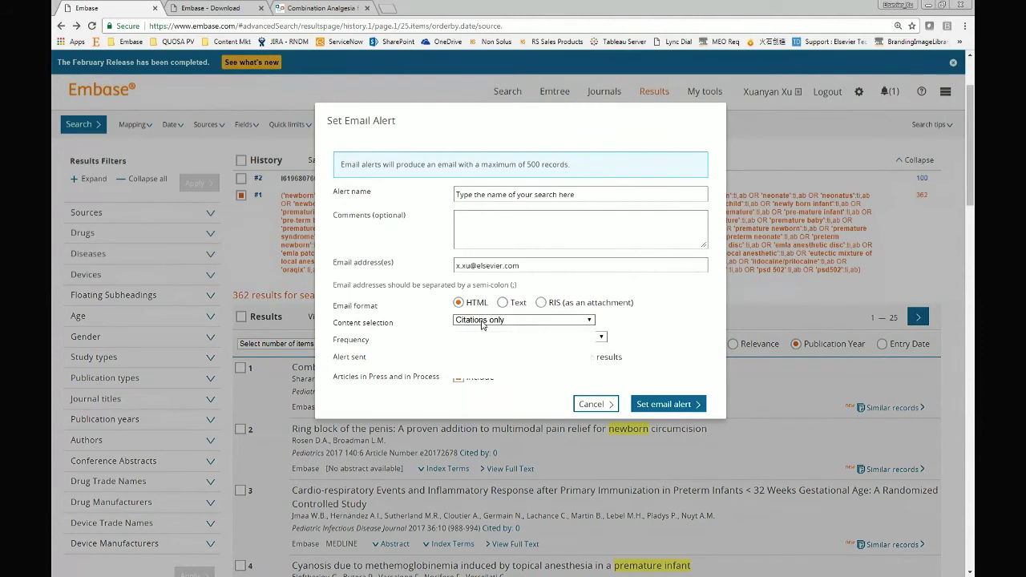
pyautogui.click(485, 327)
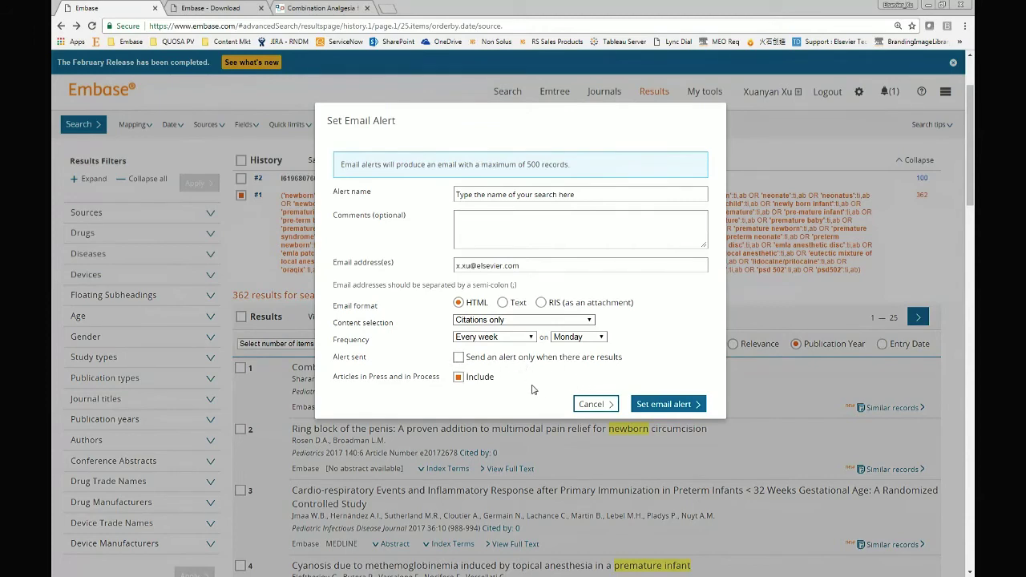
pyautogui.click(597, 407)
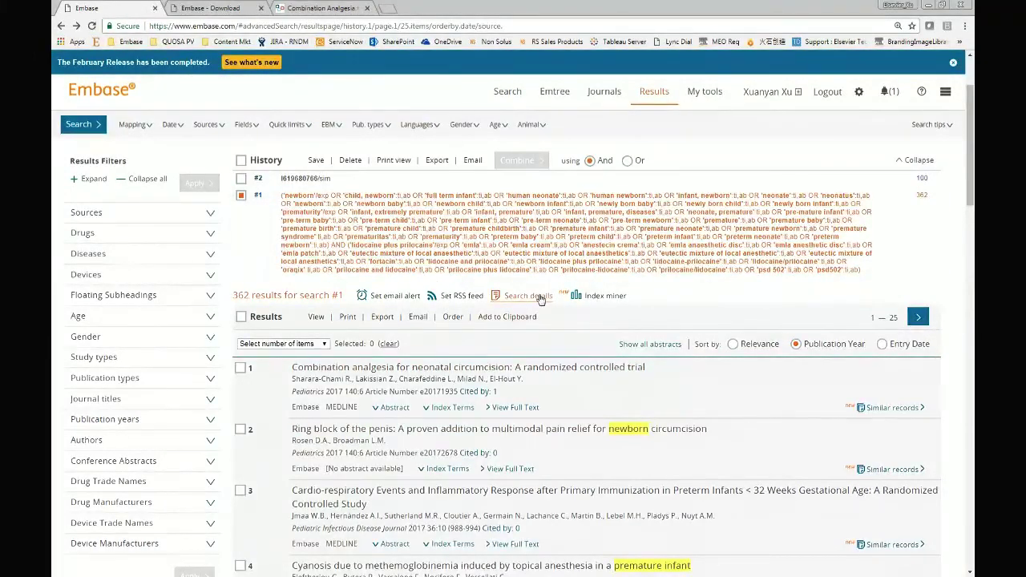
# Leave the Embase results and switch to the PowerPoint presentation.
pyautogui.click(529, 297)
pyautogui.click(929, 9)
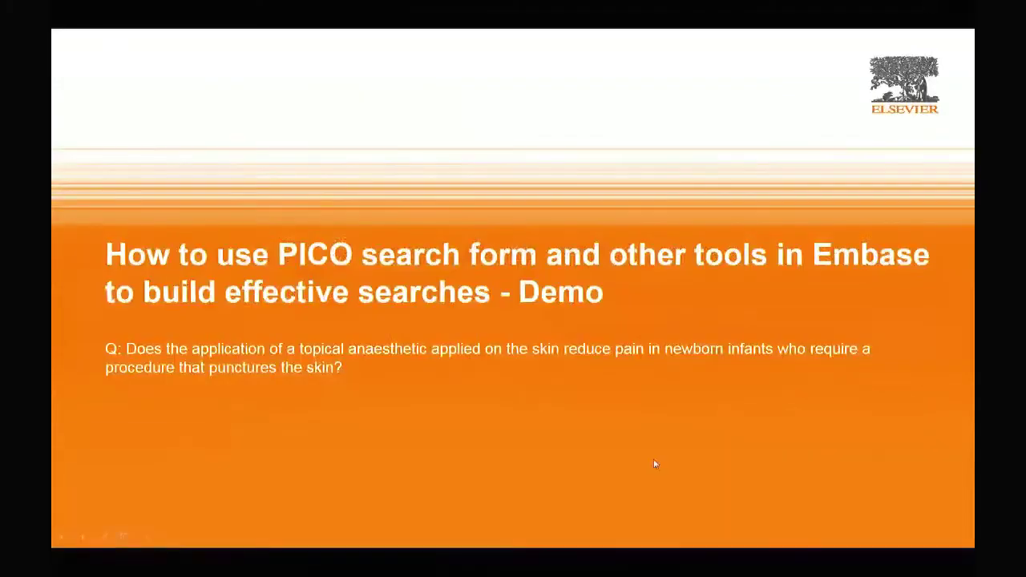
pyautogui.click(451, 423)
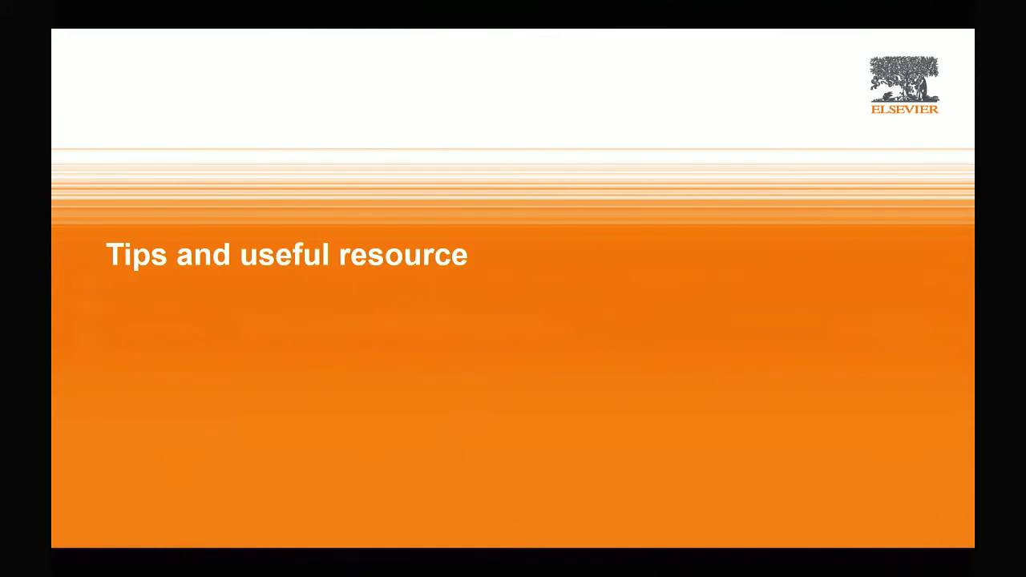
pyautogui.press('Right')
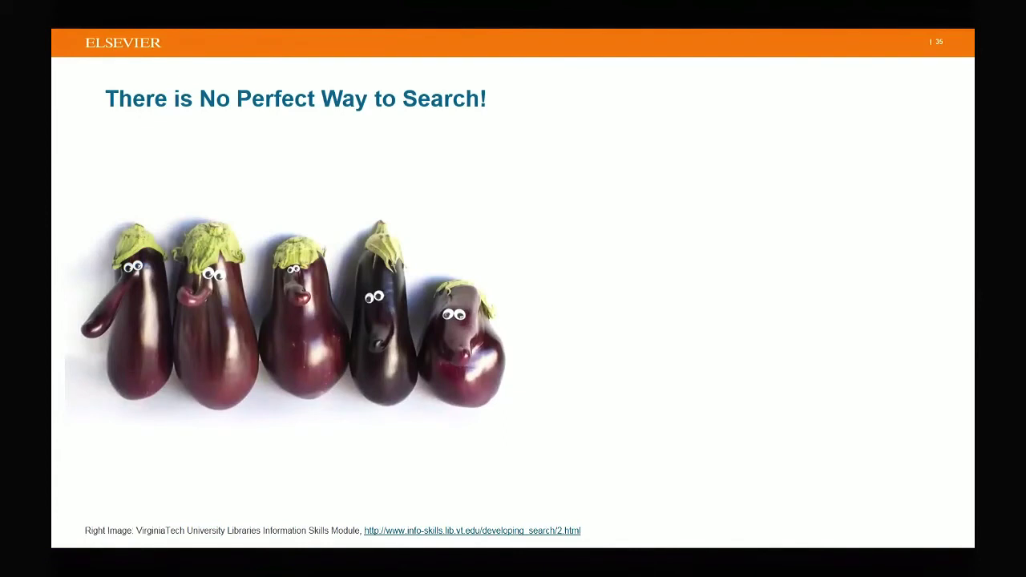